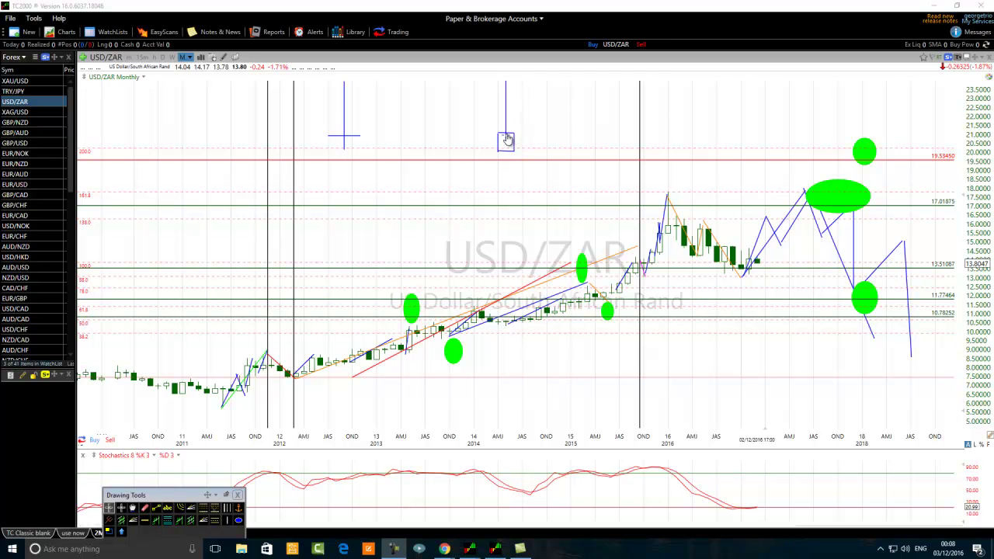
scroll(544, 225, "up", 5)
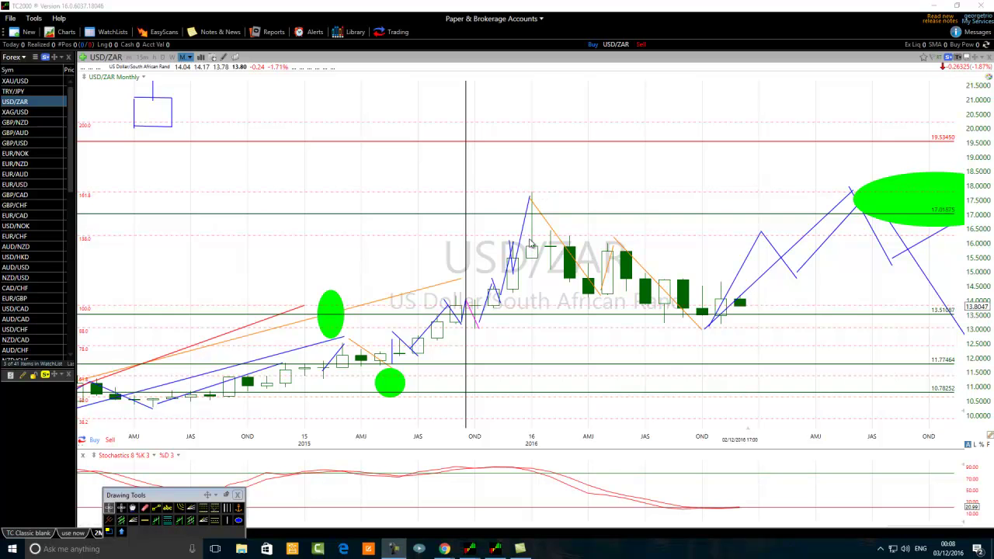
scroll(125, 232, "down", 1)
scroll(124, 233, "down", 2)
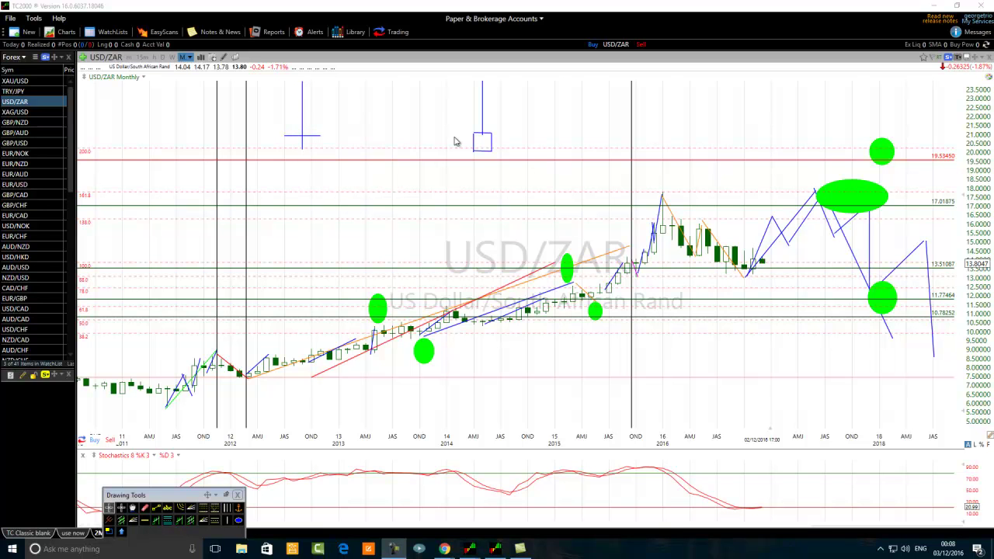
Draw a nearly horizontal trend line across the blue vertical line just above its cross mark, and colour it red.
left_click(158, 510)
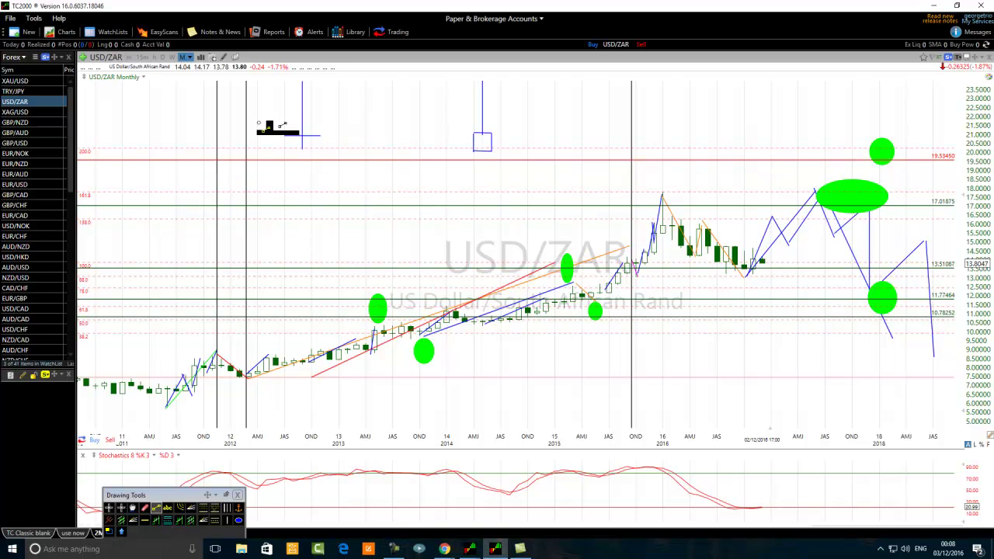
left_click_drag(258, 123, 394, 125)
right_click(355, 124)
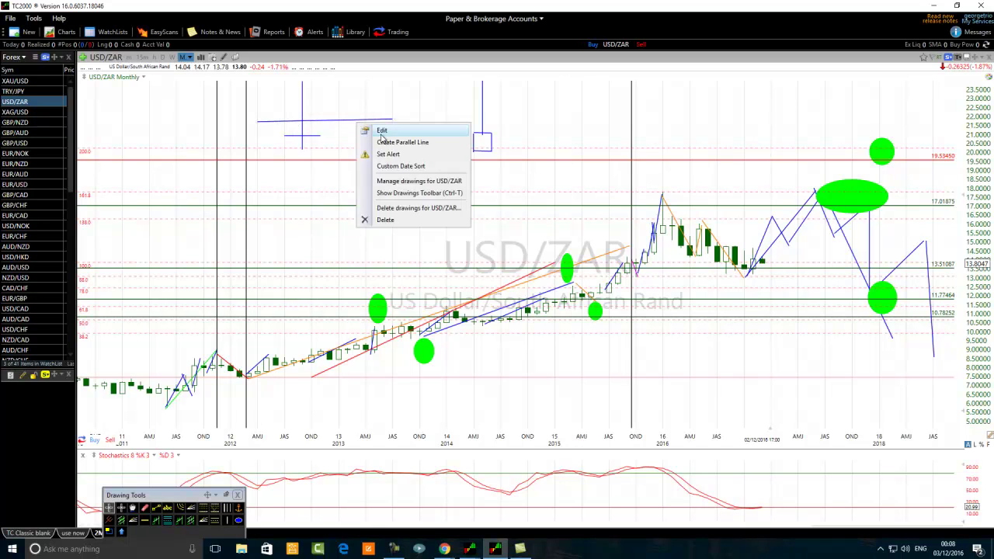
left_click(382, 131)
left_click(483, 162)
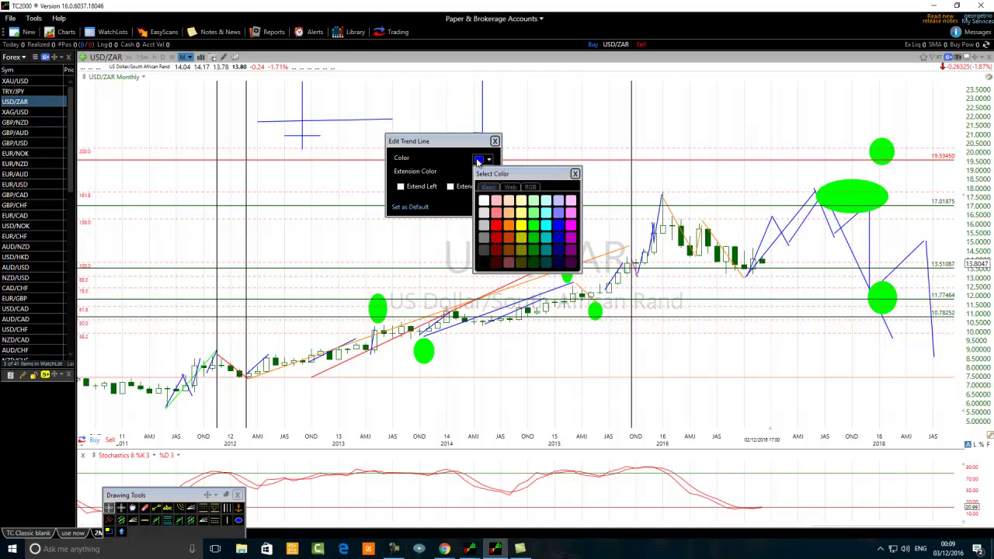
left_click(495, 225)
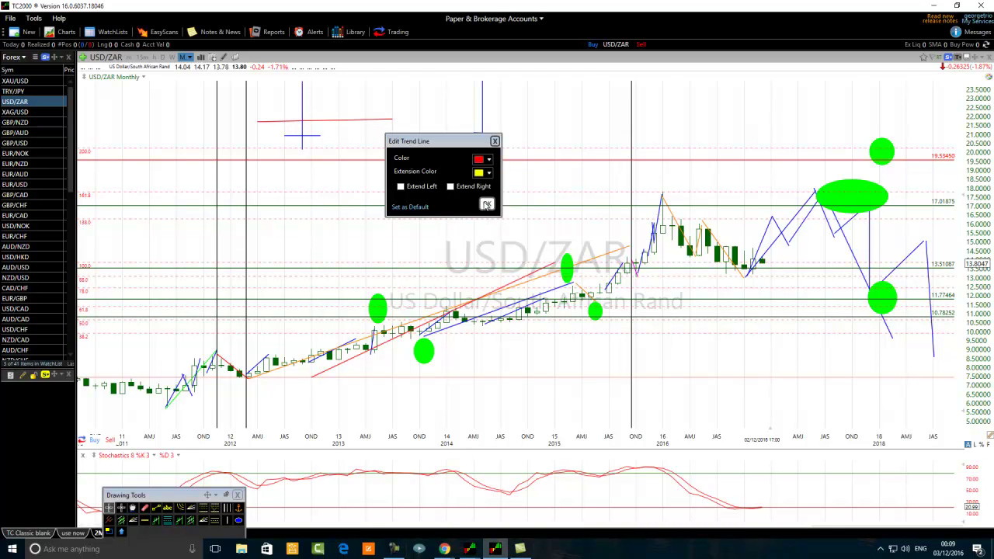
left_click(485, 204)
left_click(302, 111)
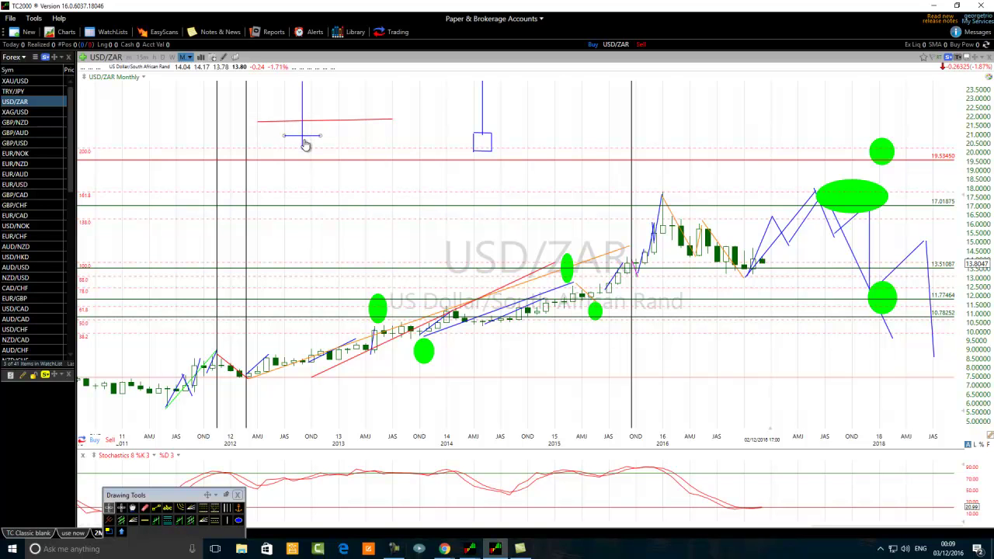
Draw a horizontal trend line across the second blue vertical line just above the small box, and colour it red.
mouse_move(305, 141)
scroll(326, 437, "down", 2)
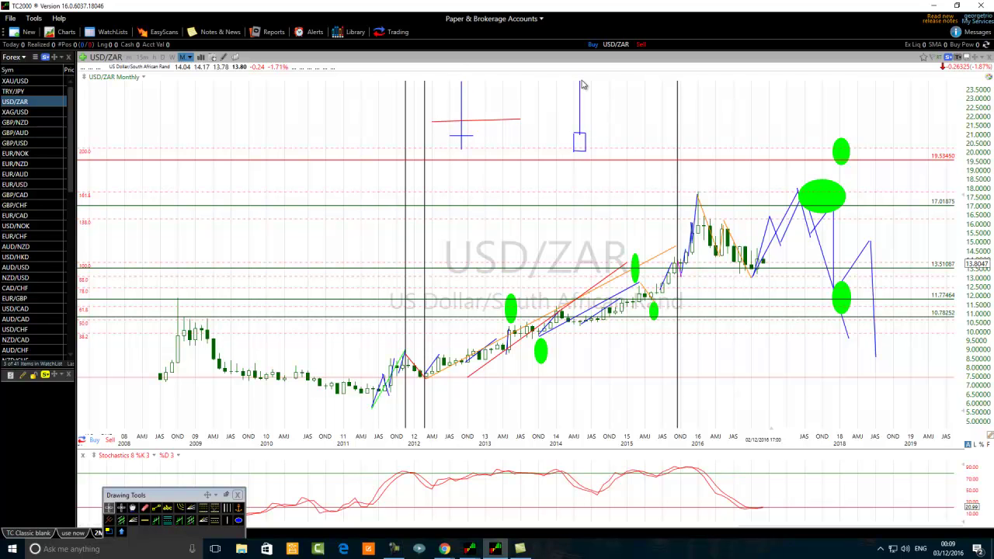
scroll(547, 140, "up", 2)
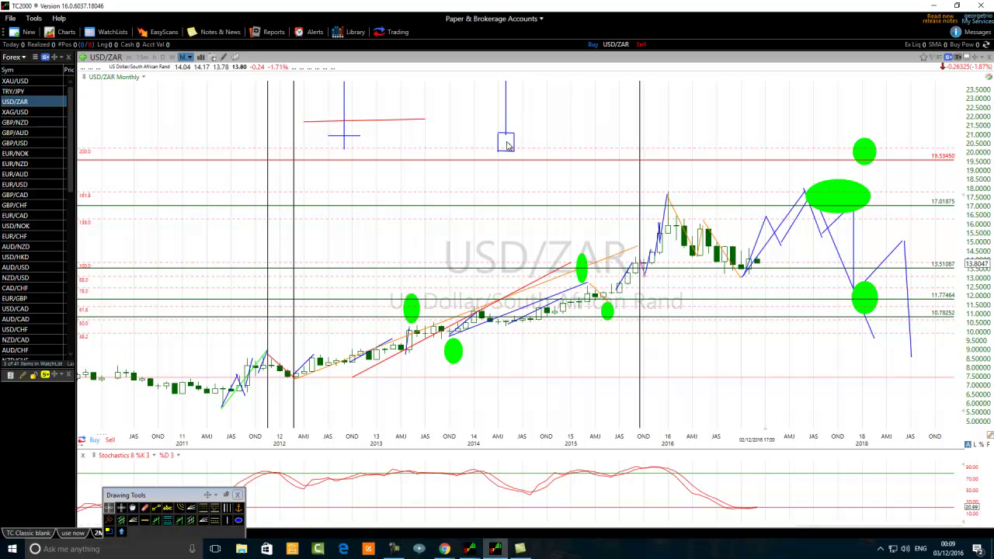
left_click(156, 508)
left_click_drag(458, 119, 570, 120)
right_click(542, 120)
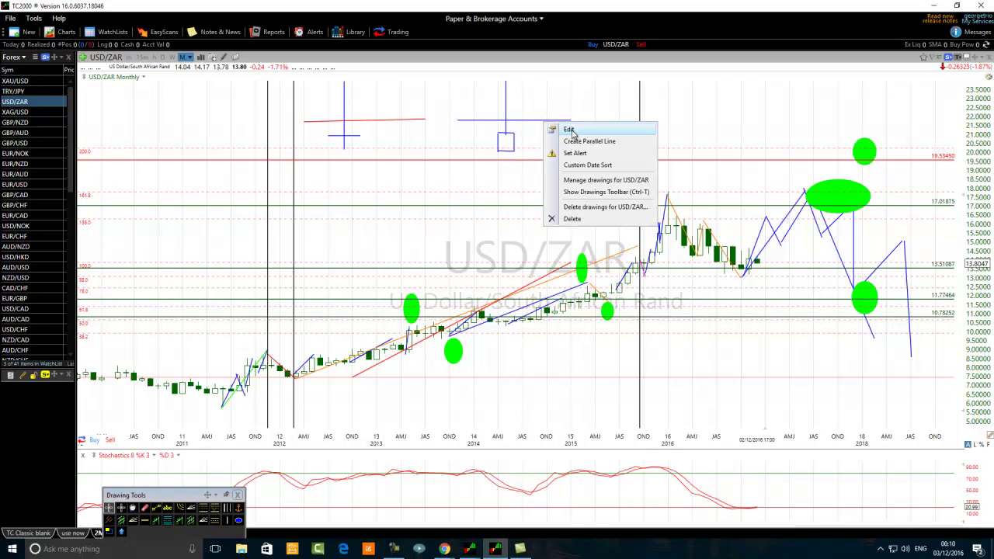
left_click(574, 129)
left_click(671, 157)
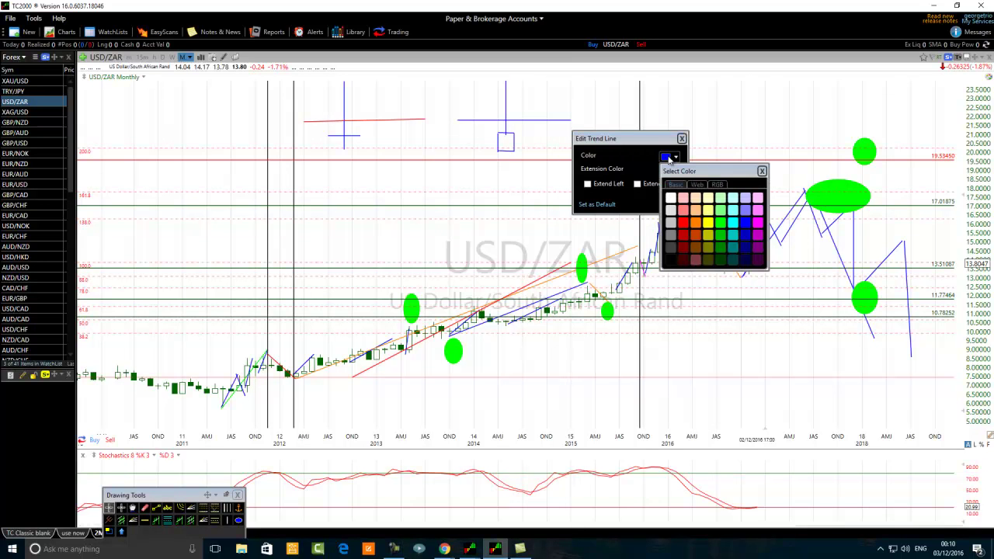
left_click(683, 227)
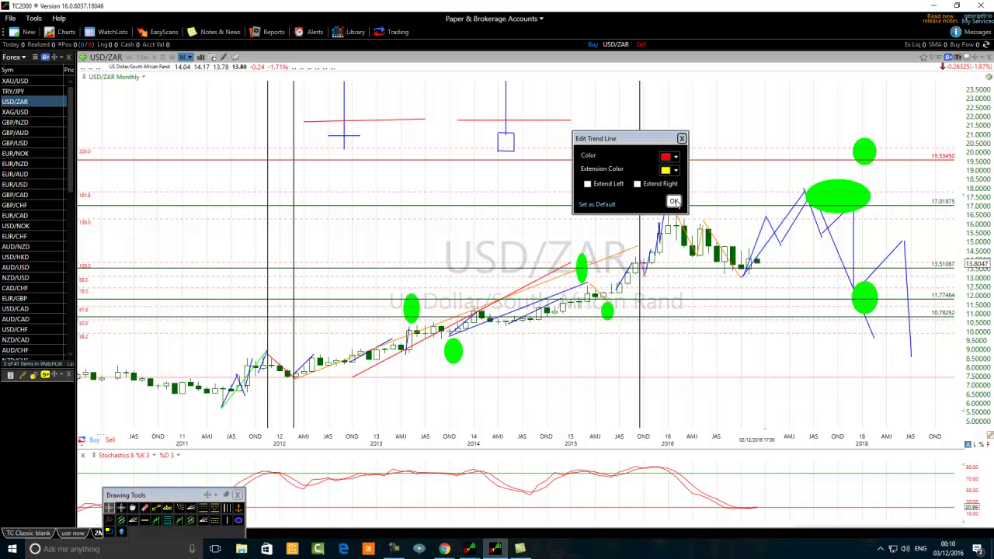
left_click(676, 203)
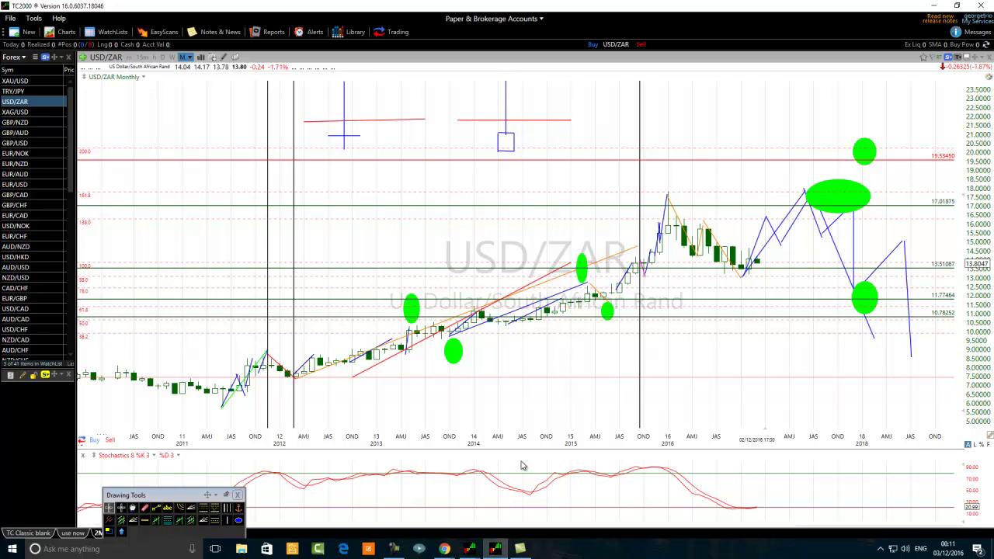
Move the green ellipse near early 2015 to the orange trend line's upper end, and the mid-2013 ellipse below the early-2012 low.
scroll(408, 480, "down", 2)
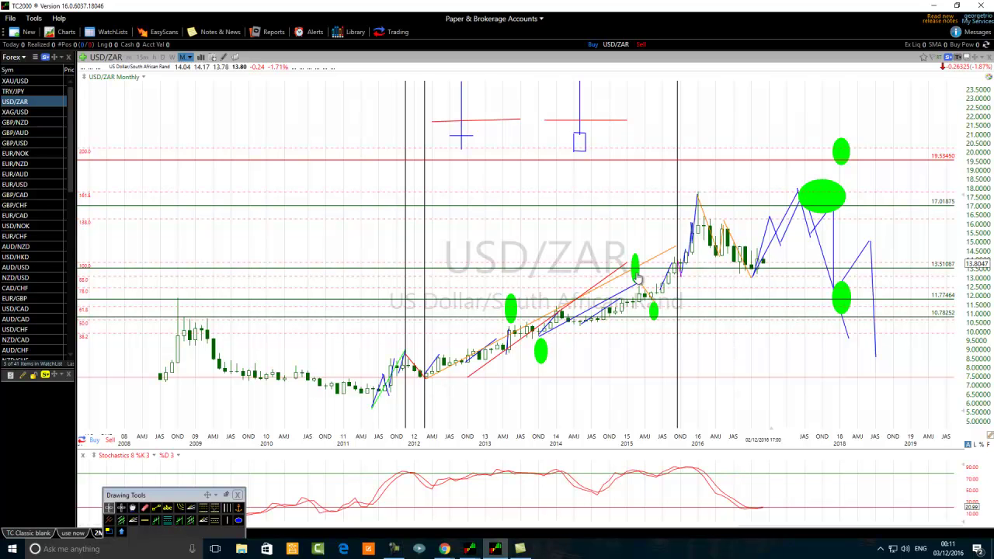
left_click_drag(635, 266, 672, 245)
left_click_drag(510, 310, 431, 396)
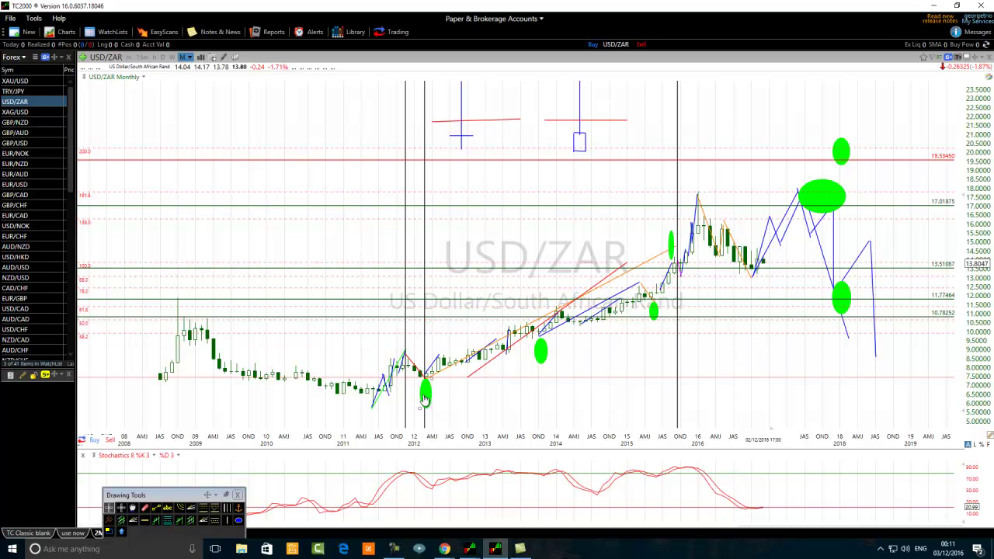
Change the outline and fill of the ellipse below the early-2012 low to red.
right_click(427, 397)
left_click(452, 404)
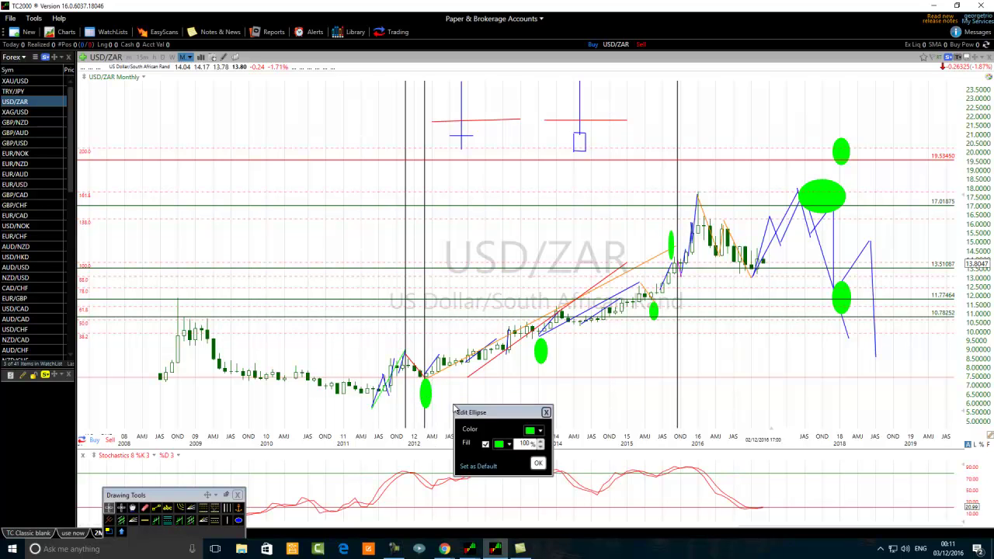
left_click(533, 429)
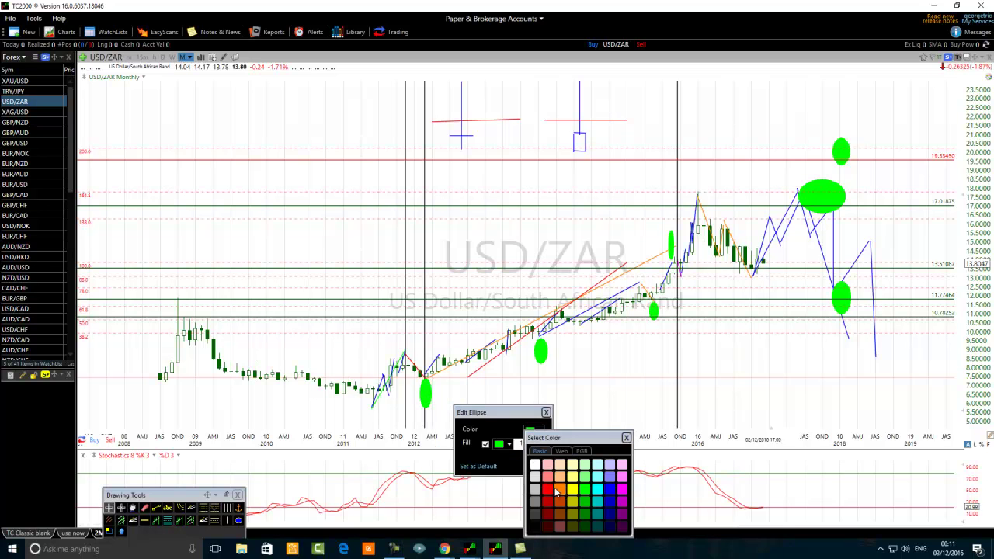
left_click(547, 494)
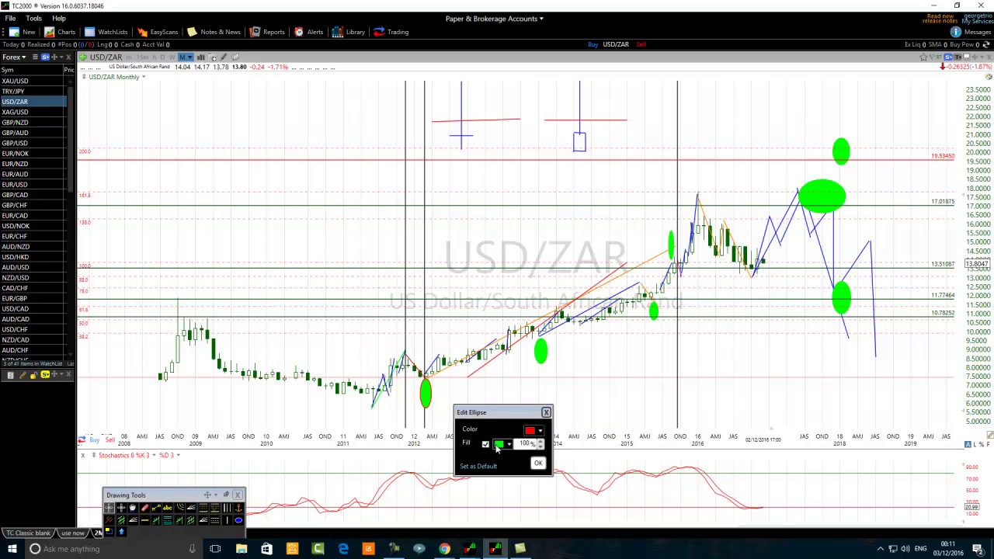
left_click(498, 445)
left_click(516, 489)
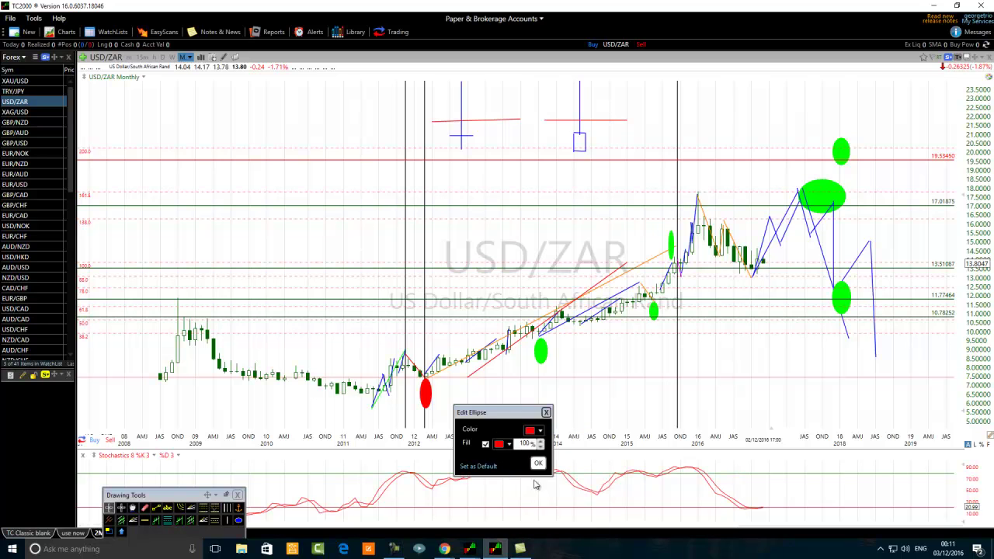
left_click(539, 464)
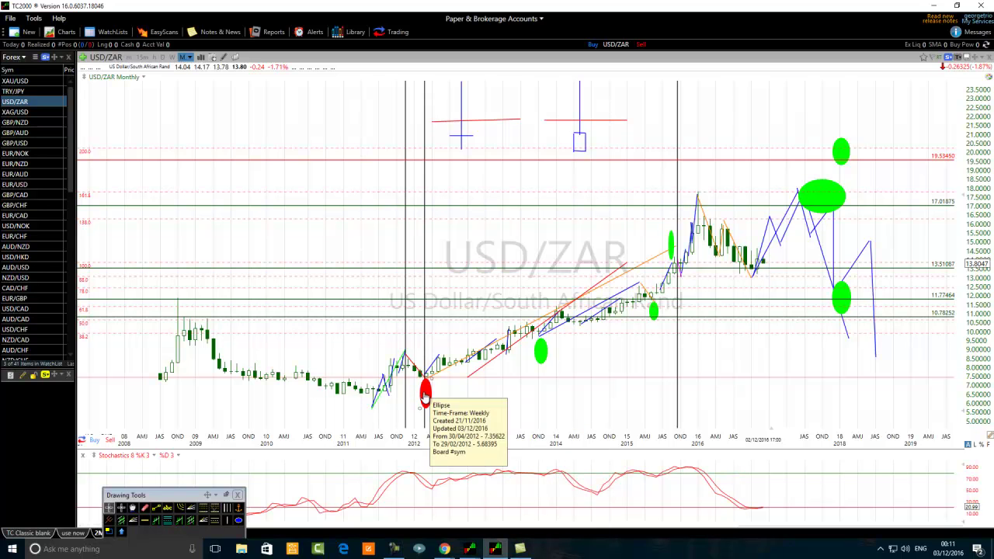
Change the fill and outline of the ellipse at the orange trend line's upper end to red.
right_click(671, 246)
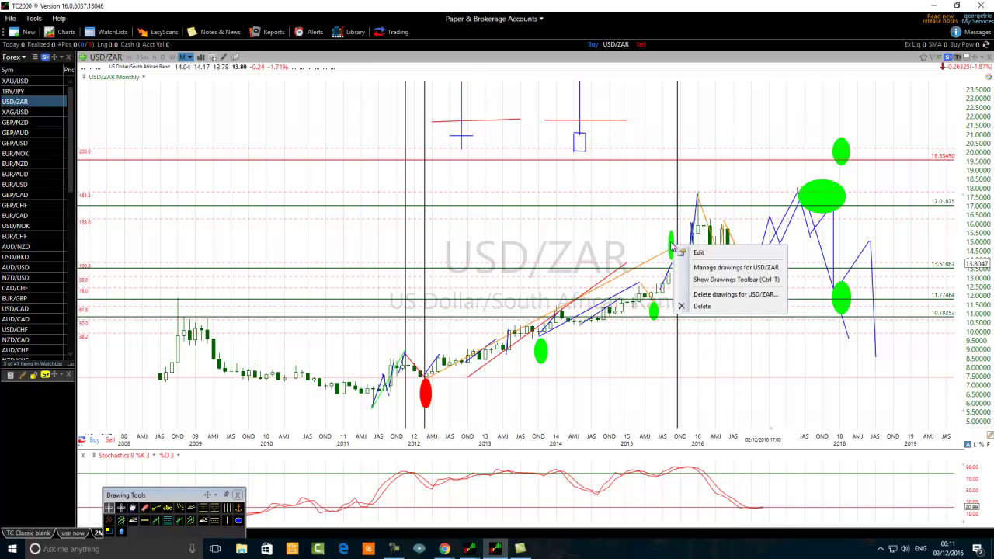
left_click(700, 254)
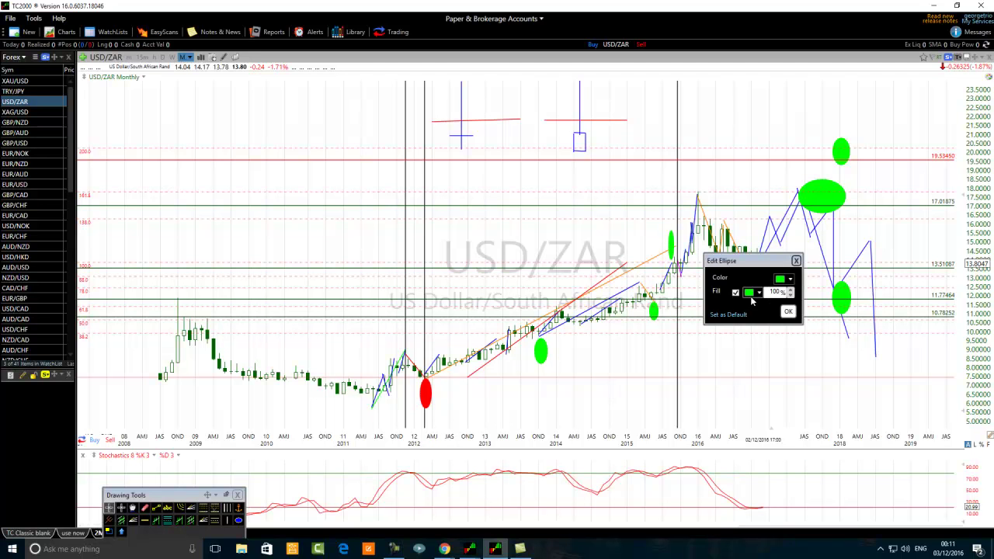
left_click(749, 293)
left_click(767, 364)
left_click(781, 281)
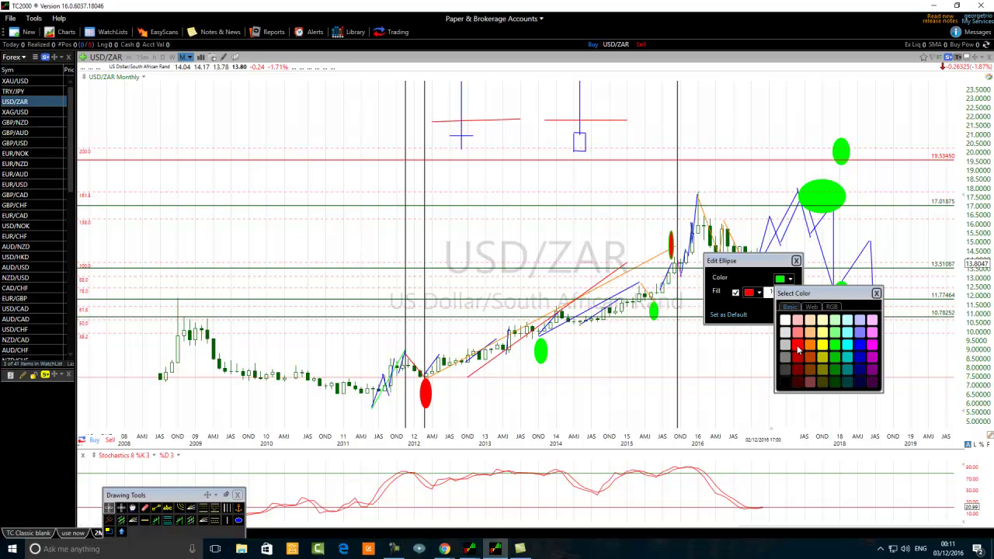
left_click(799, 346)
left_click(790, 314)
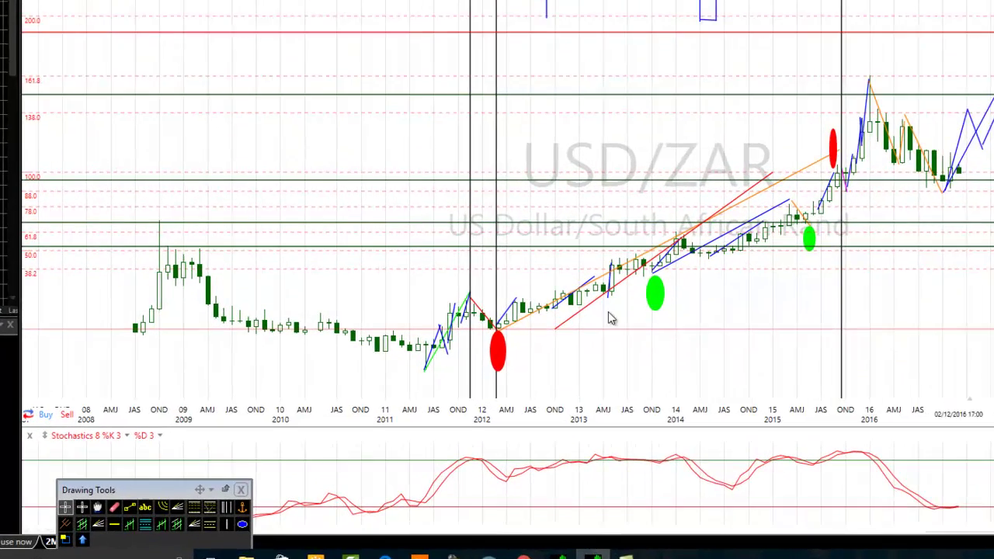
left_click(432, 391)
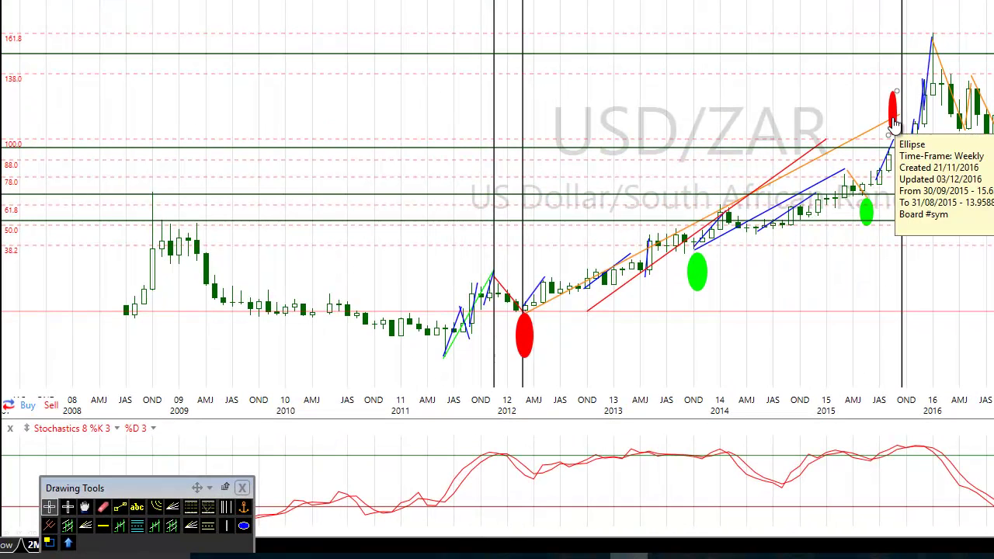
Place a horizontal line on the 138.0 Fibonacci level at about 16.28 and colour it red.
left_click(104, 526)
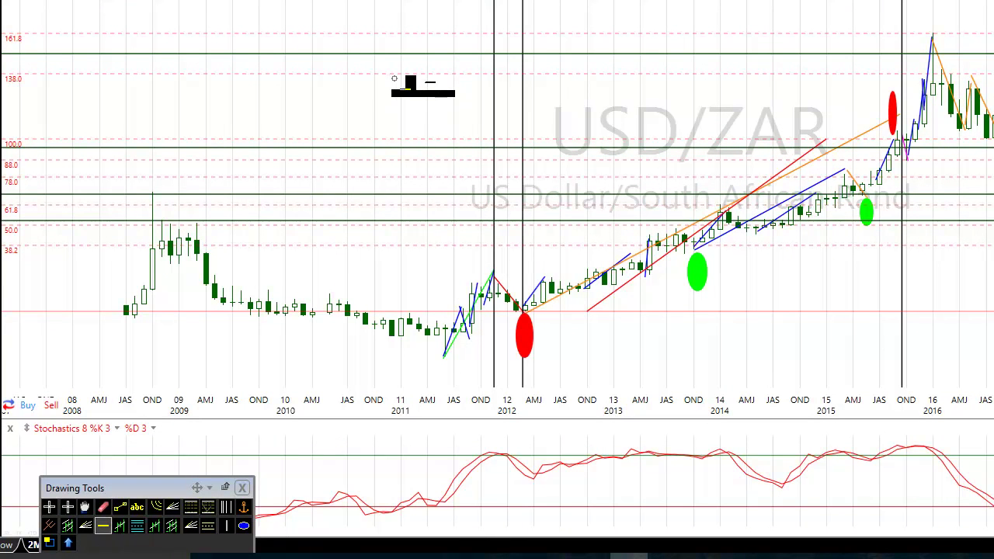
left_click(48, 506)
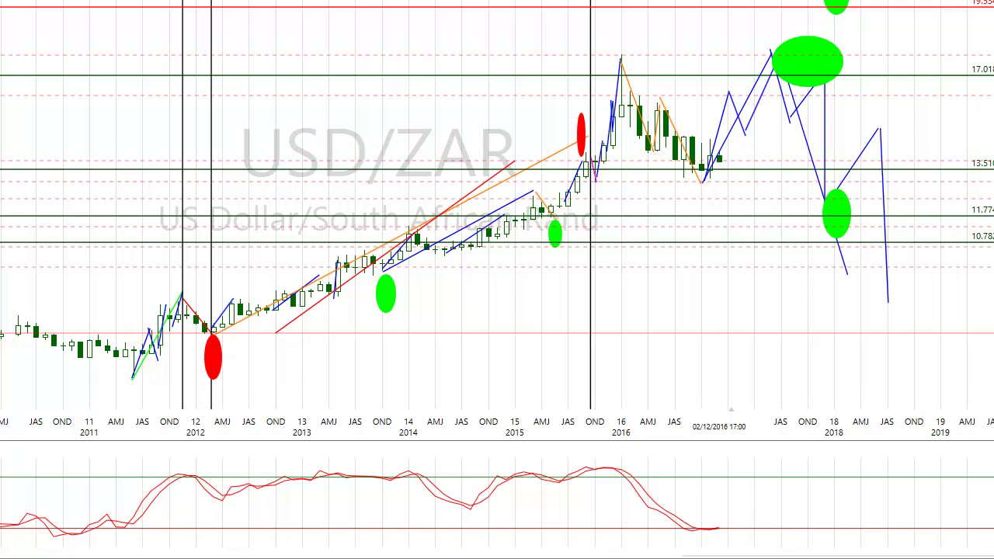
left_click(51, 95)
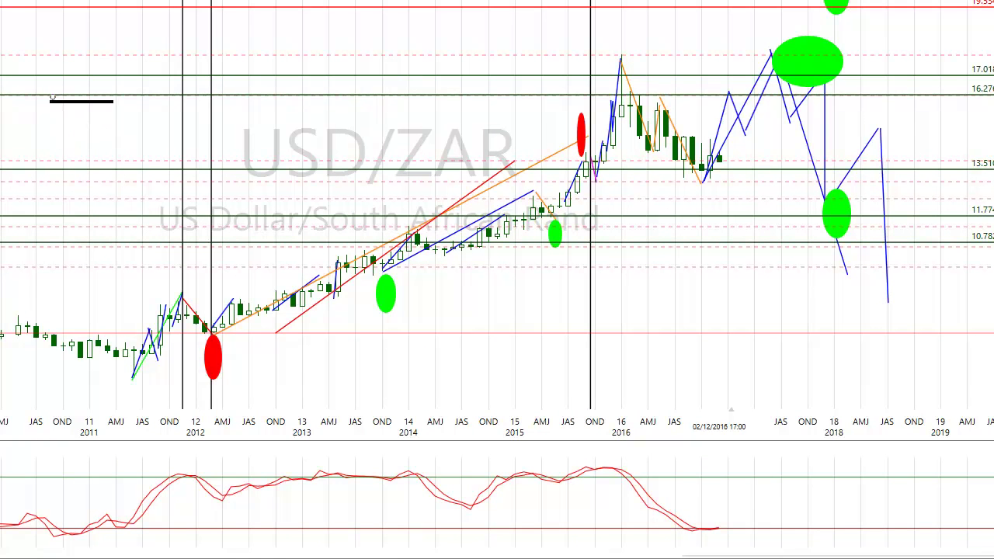
right_click(513, 95)
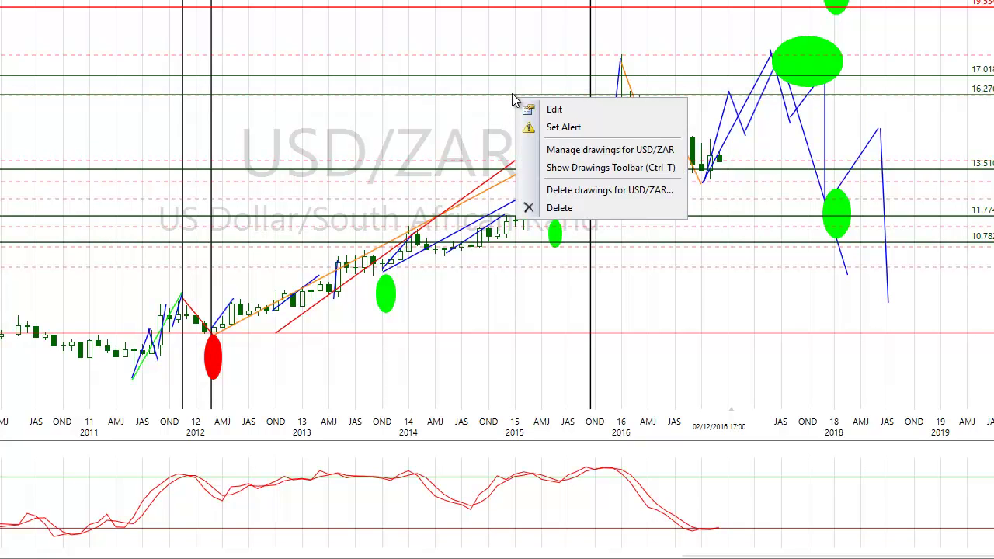
left_click(562, 117)
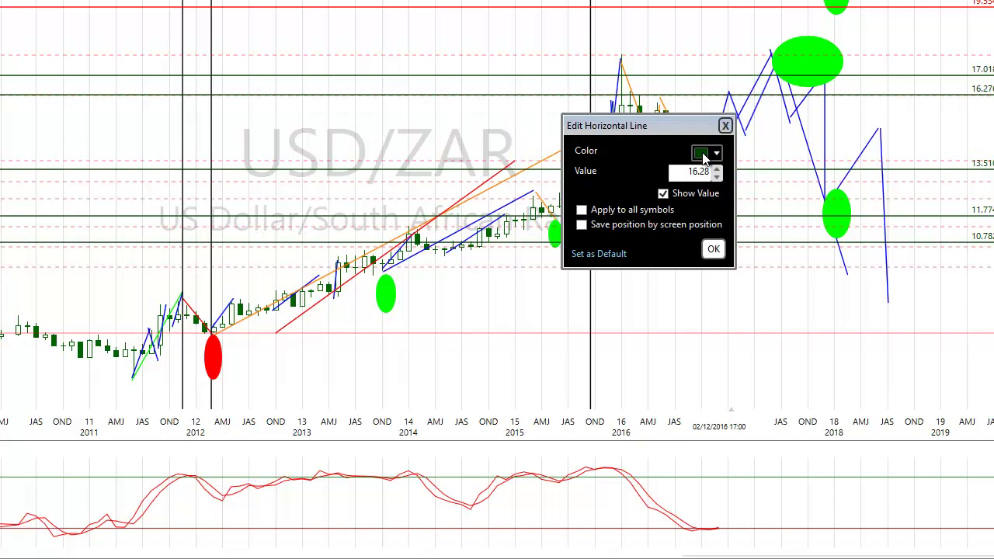
left_click(707, 155)
left_click(728, 250)
left_click(713, 256)
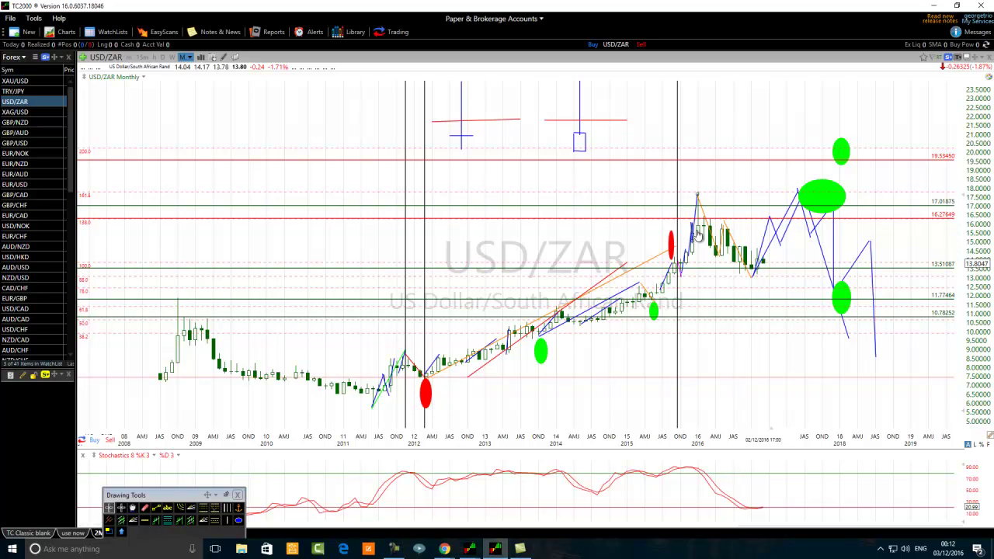
Draw two green ellipses on the Stochastics indicator, over the early-2015 peak and the peak around the start of 2016.
scroll(697, 233, "up", 2)
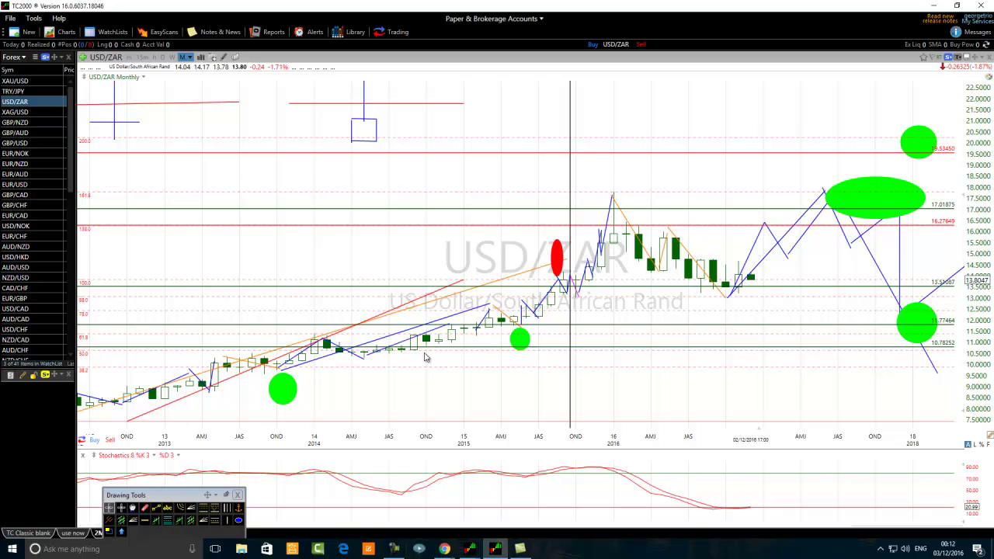
scroll(431, 358, "down", 4)
left_click(239, 520)
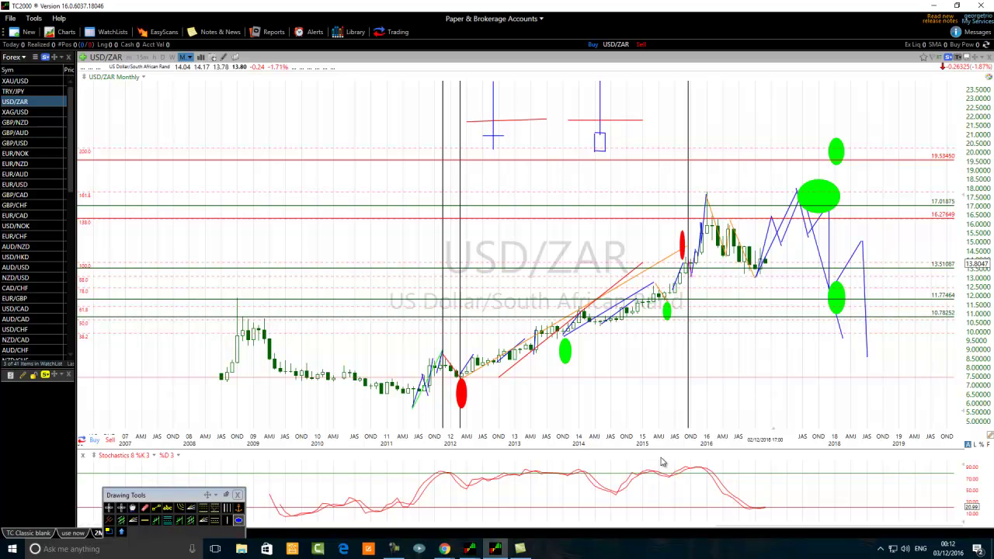
left_click_drag(660, 463, 626, 478)
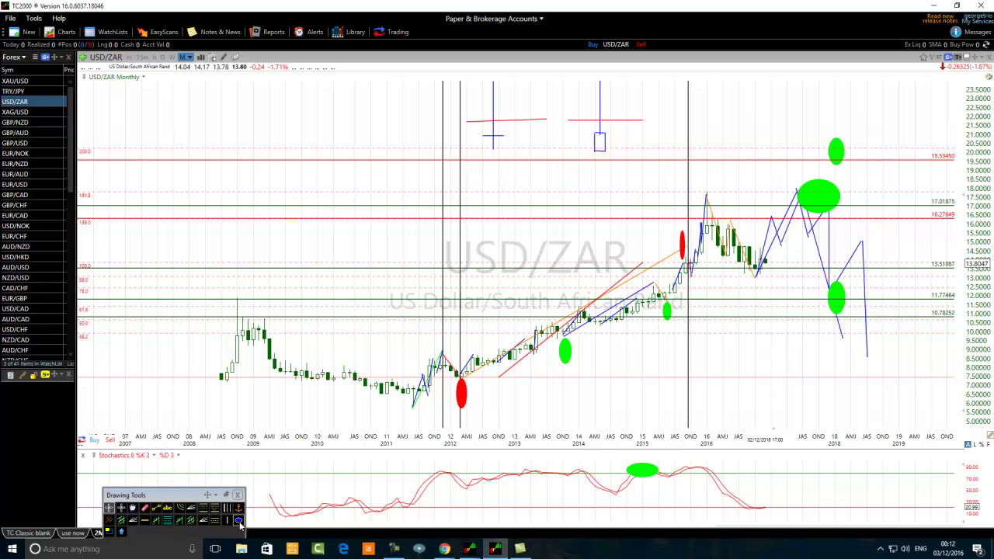
left_click_drag(722, 462, 680, 472)
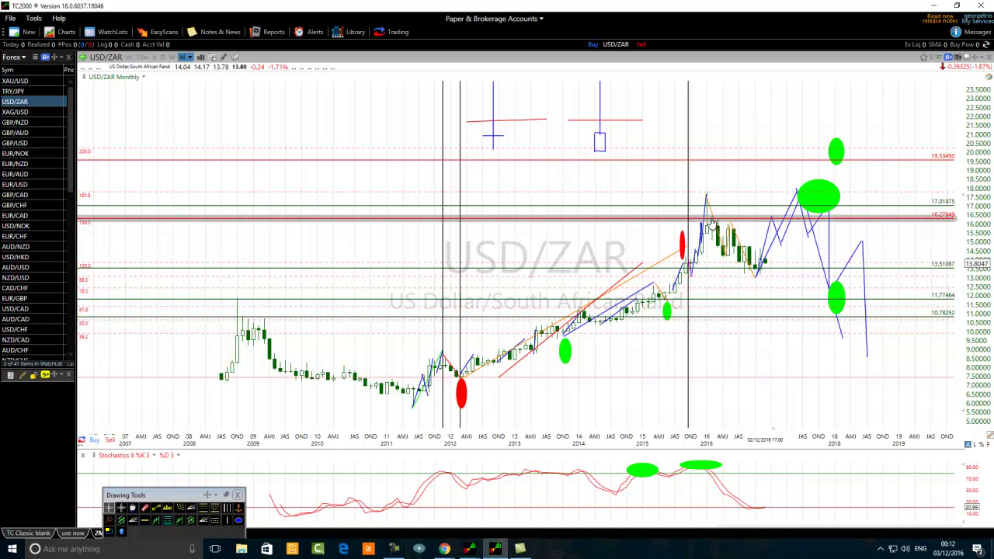
Examine USD/ZAR's early-2016 peak against the 138.0 and 161.8 Fibonacci levels, its Stochastics reading, and the projected price path.
scroll(703, 235, "up", 2)
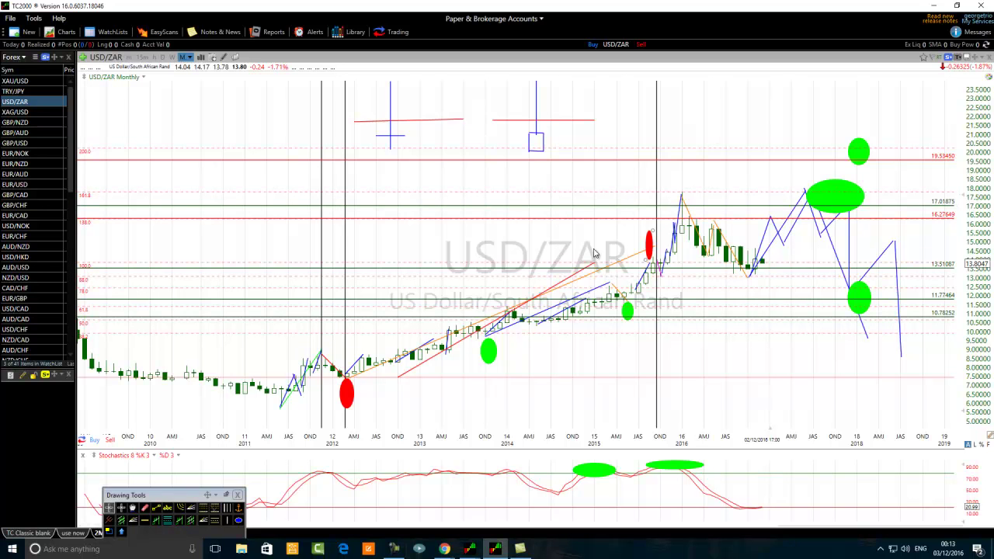
mouse_move(577, 224)
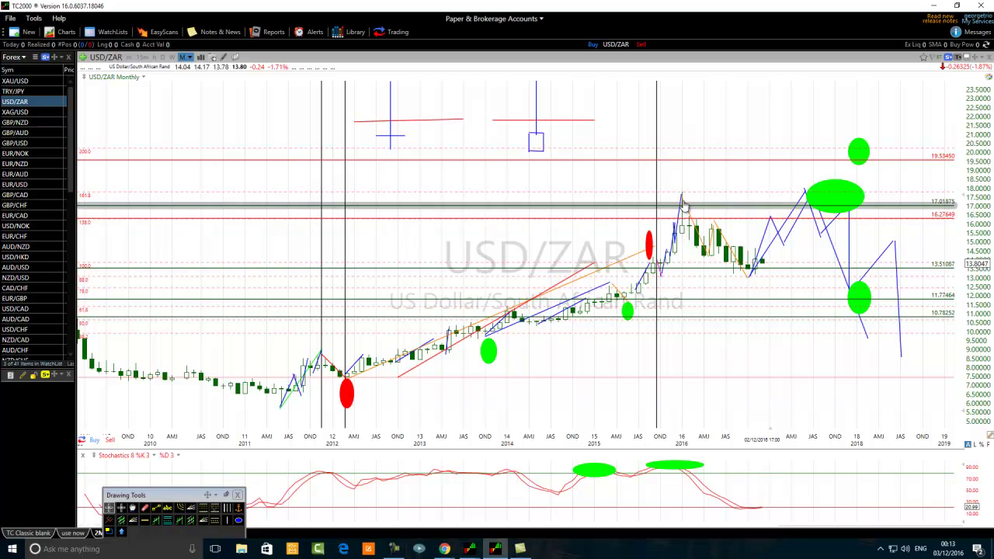
mouse_move(683, 204)
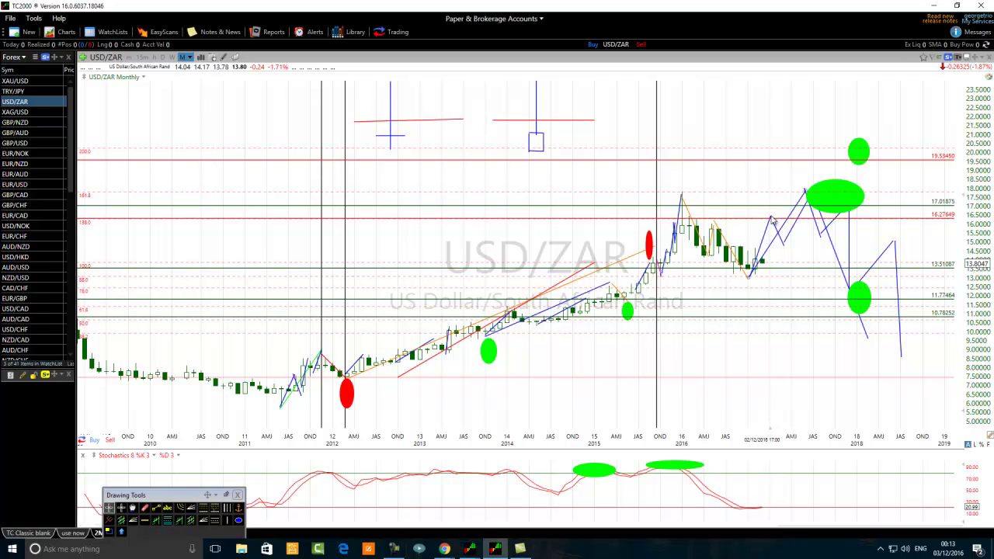
mouse_move(683, 225)
mouse_move(683, 469)
mouse_move(755, 272)
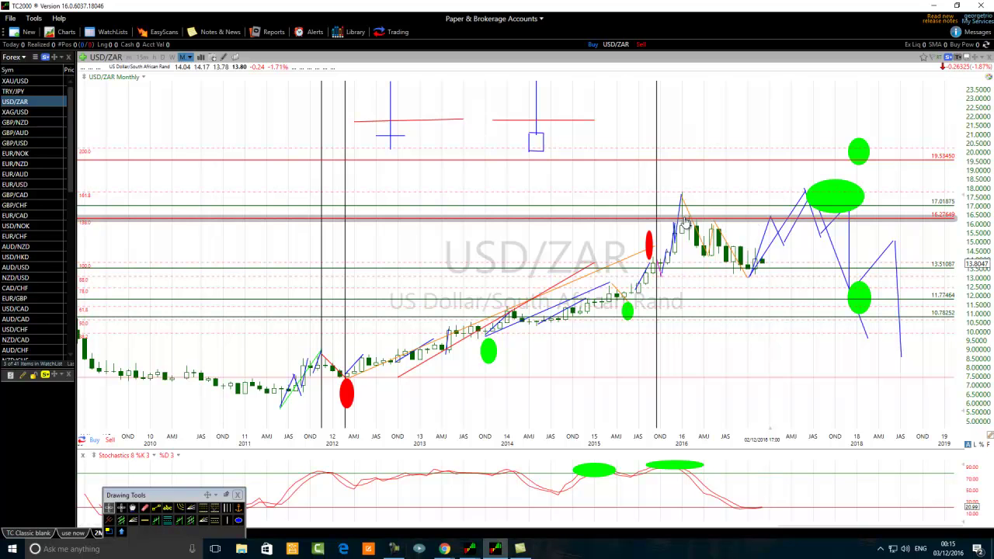
Bring up the GBP/AUD monthly chart in place of USD/ZAR, covering about 2012 to 2018.
left_click(106, 59)
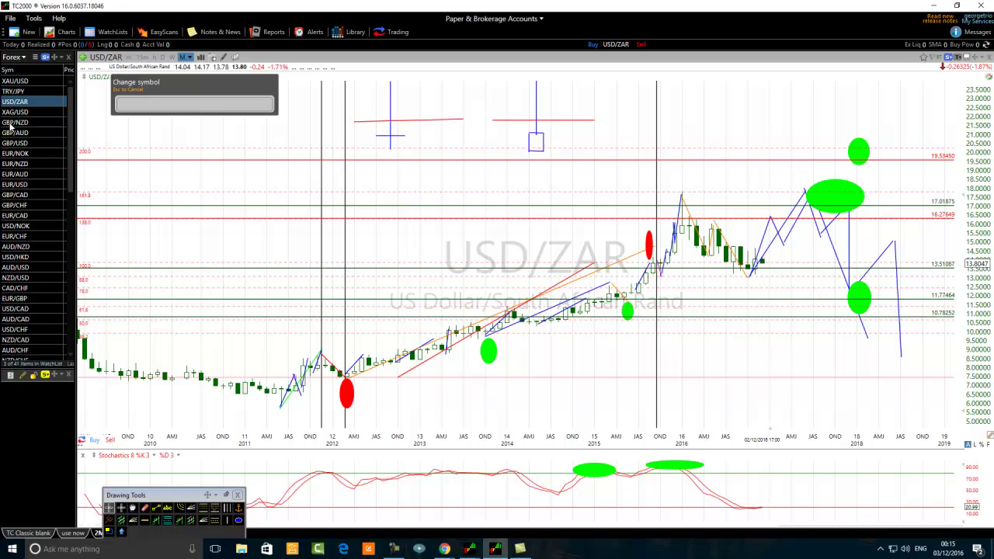
key("Escape")
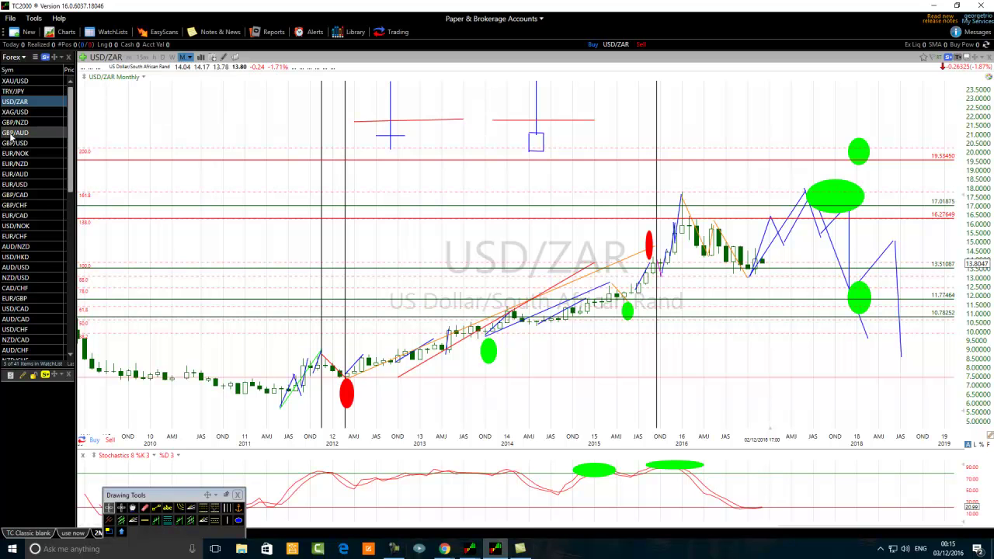
left_click(13, 132)
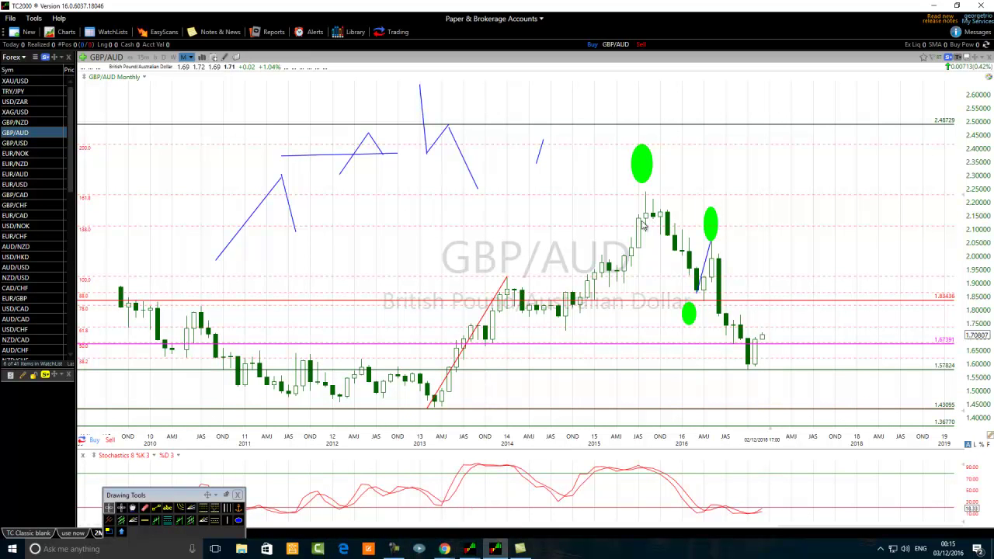
scroll(574, 221, "up", 1)
scroll(574, 221, "up", 1)
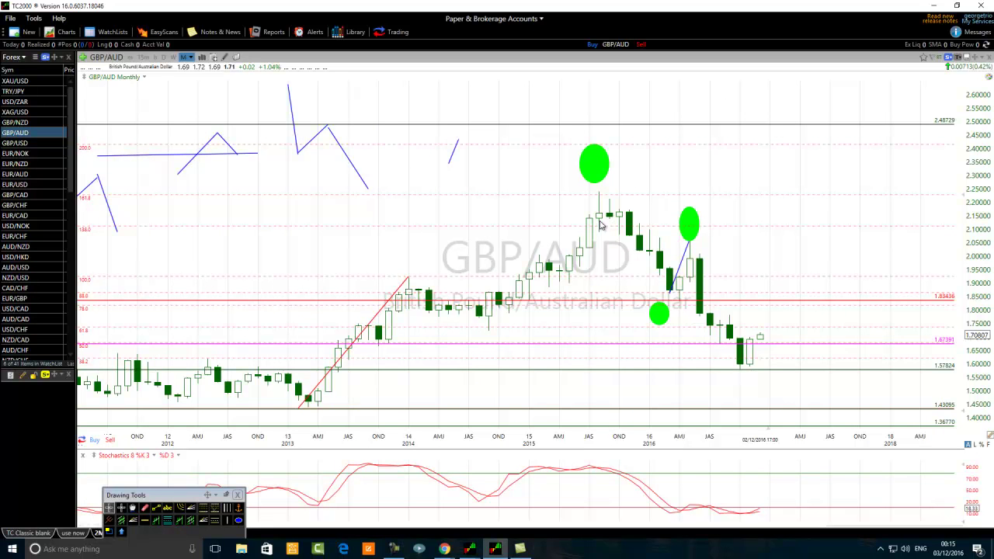
Draw a blue trend line from the late-2014 low at about 1.77 up to the mid-2015 candles at about 2.15.
left_click(239, 520)
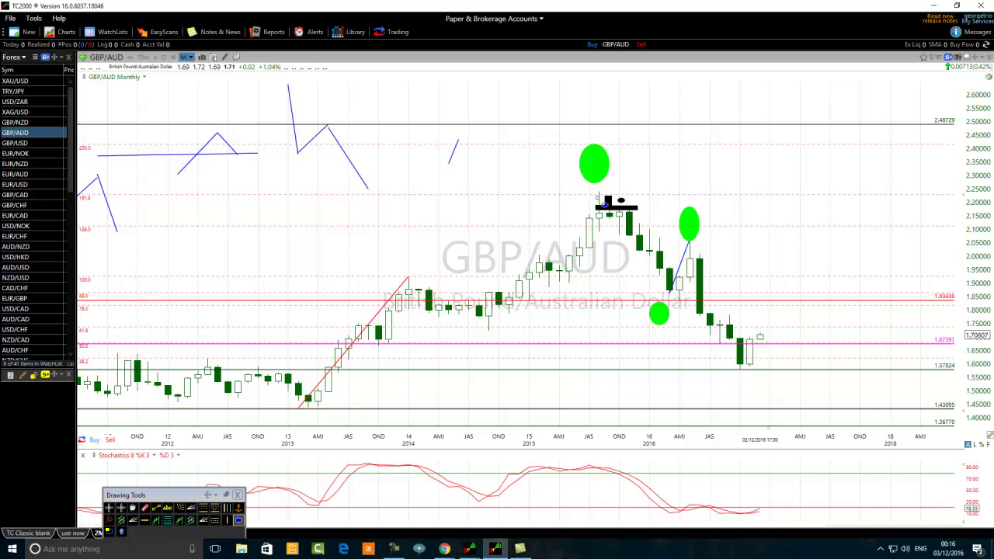
left_click(155, 507)
left_click_drag(487, 317, 590, 217)
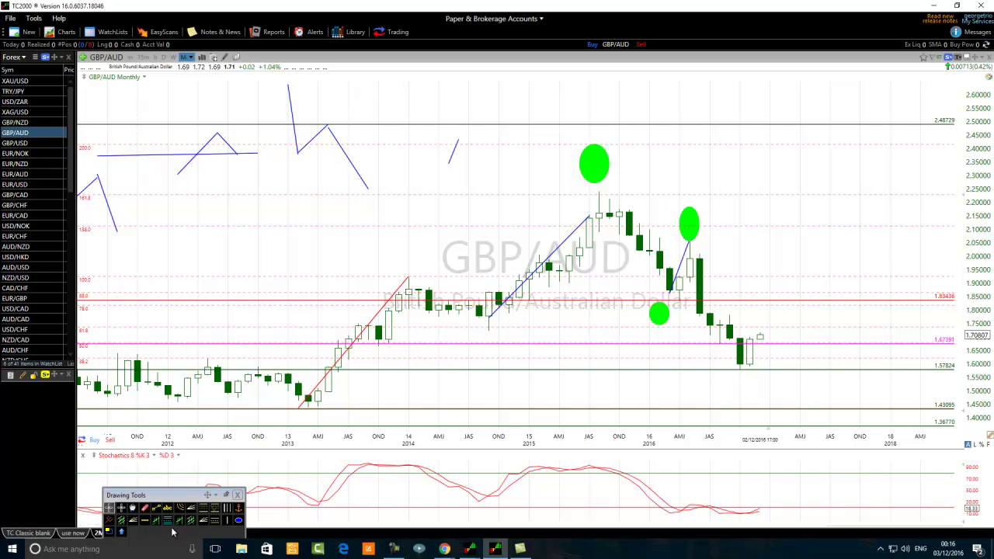
Draw a small green ellipse beside the mid-2015 high and move it onto the 161.8 Fibonacci level near the end of 2014.
left_click(239, 520)
left_click_drag(590, 222, 610, 235)
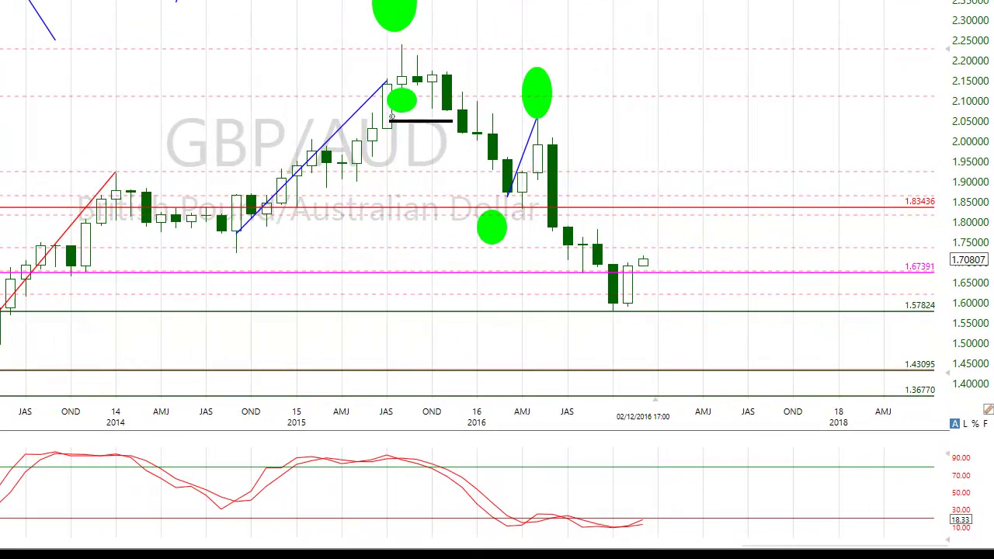
left_click_drag(406, 102, 405, 100)
left_click_drag(404, 108, 284, 56)
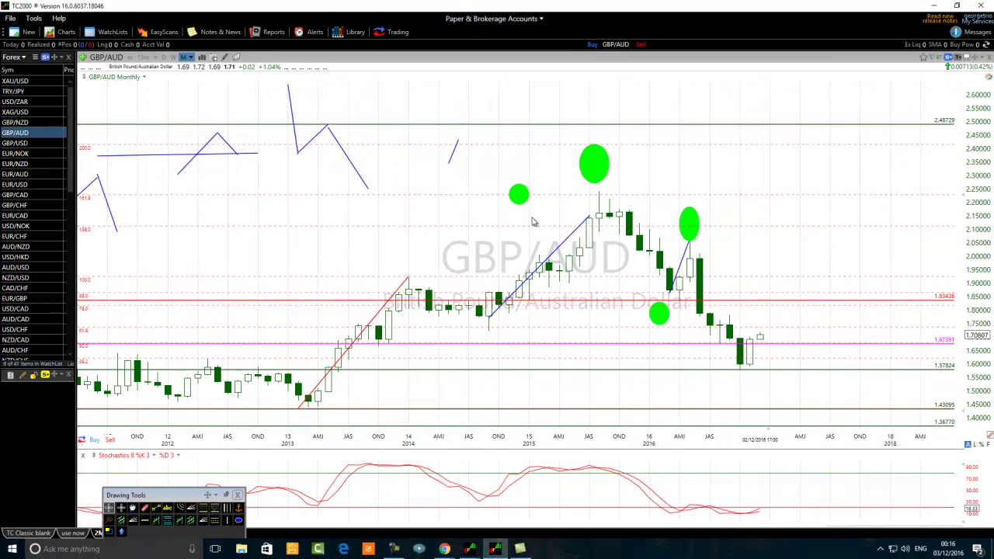
Draw green ellipses at both ends of the red trend line, over the 2013 low and the early-2014 high.
scroll(532, 221, "up", 2)
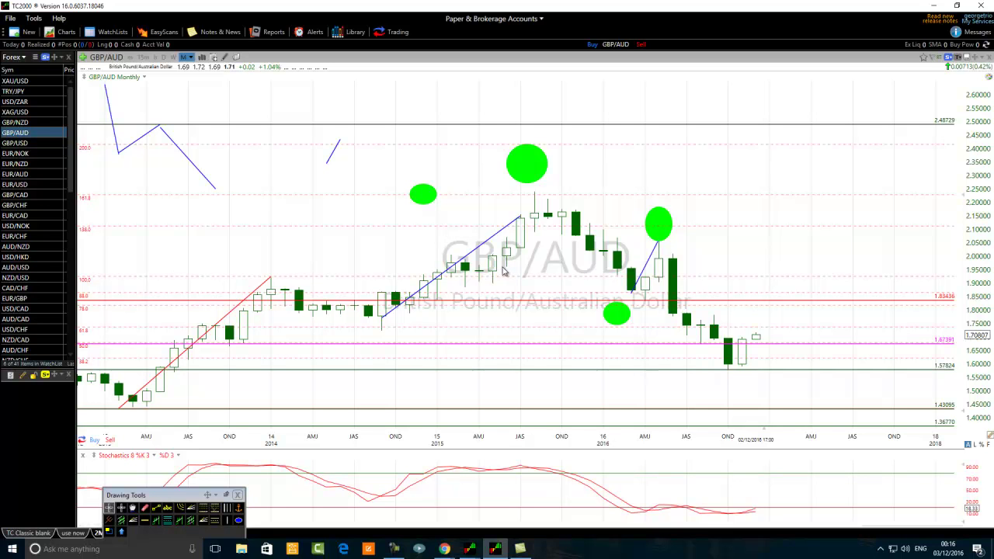
scroll(217, 308, "down", 3)
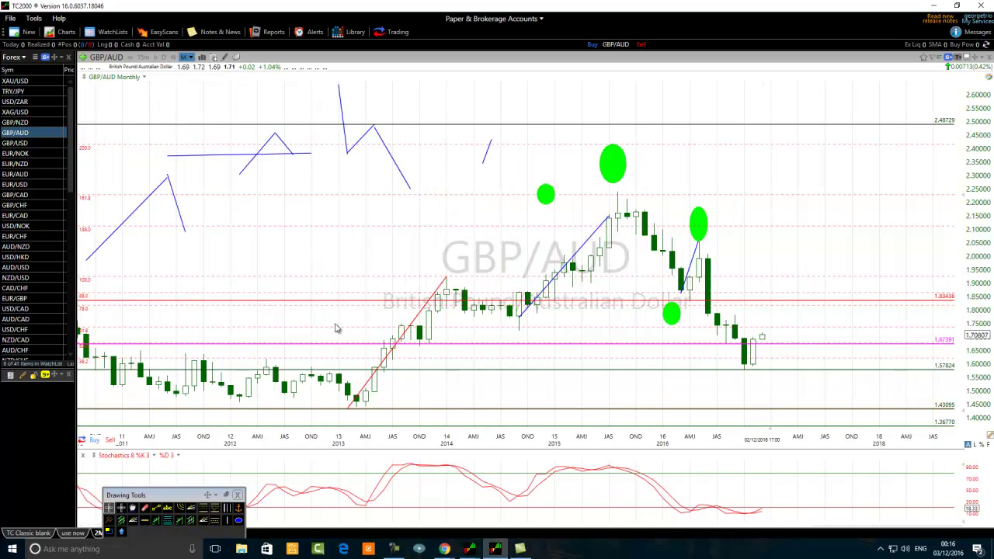
scroll(281, 345, "down", 2)
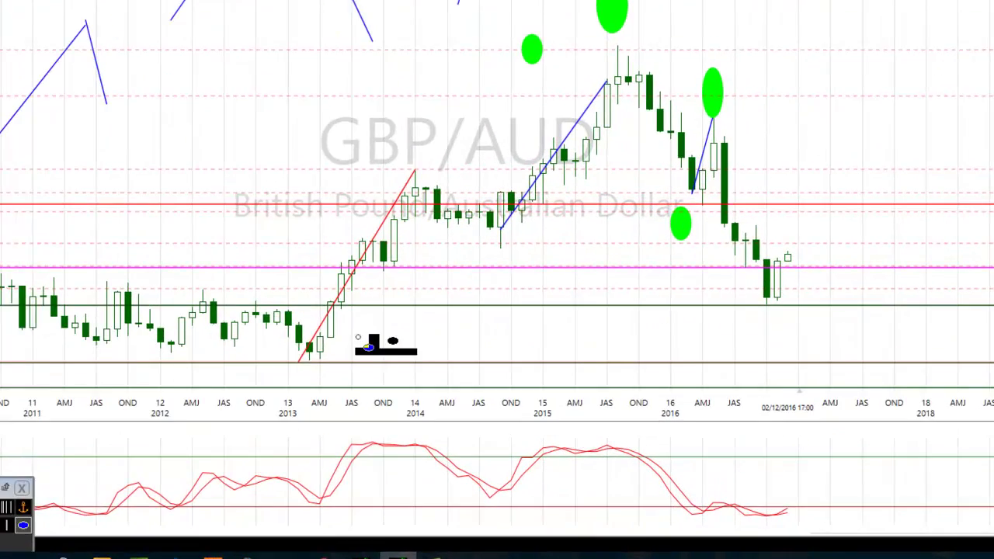
left_click_drag(506, 382, 399, 416)
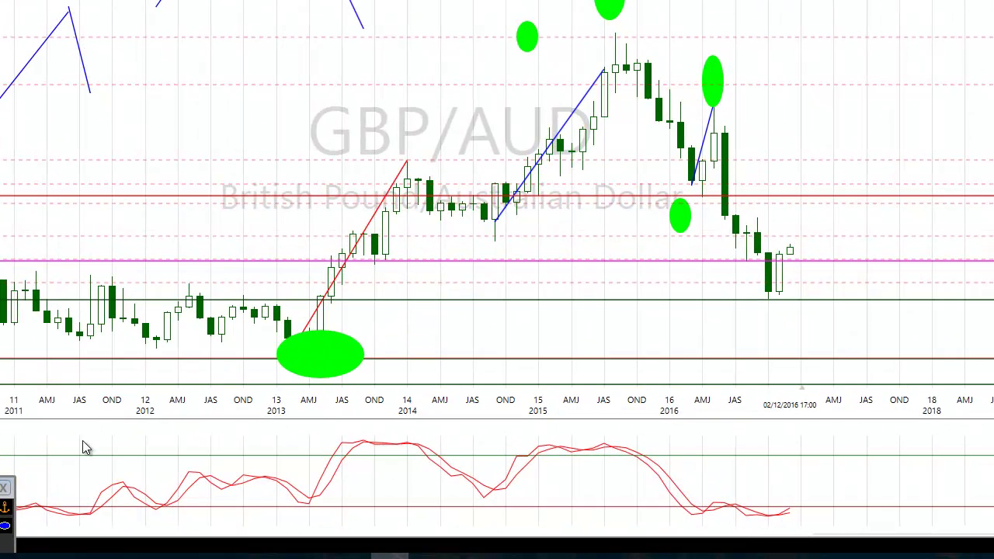
left_click(440, 195)
left_click_drag(497, 132, 385, 175)
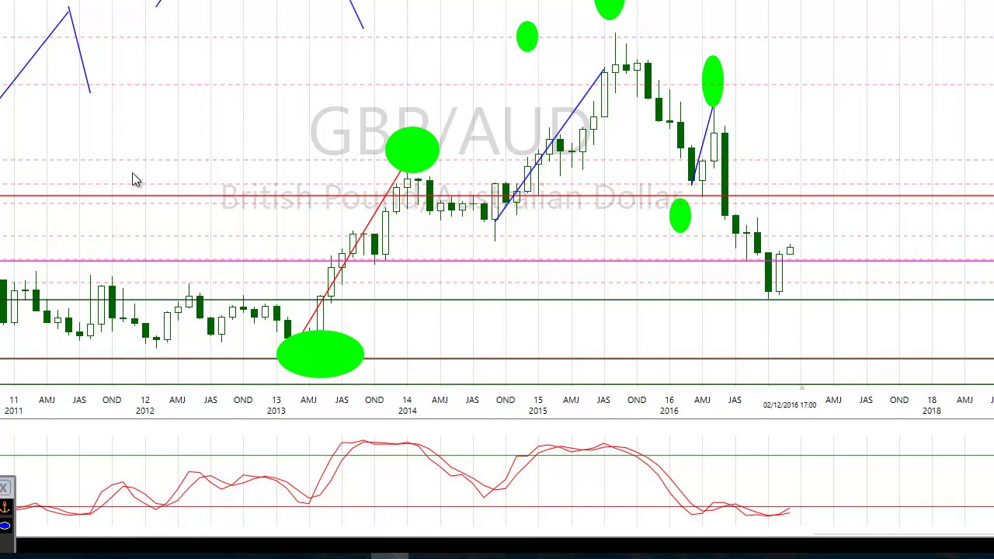
Place a horizontal line on the 138.0 Fibonacci level at about 2.107 and colour it red.
scroll(88, 153, "down", 3)
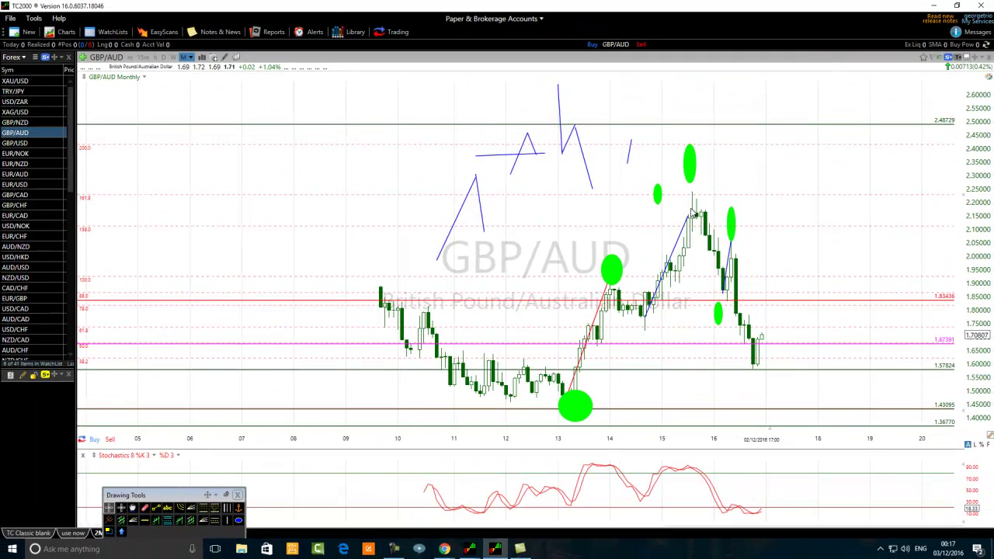
left_click(145, 520)
left_click_drag(243, 225, 229, 229)
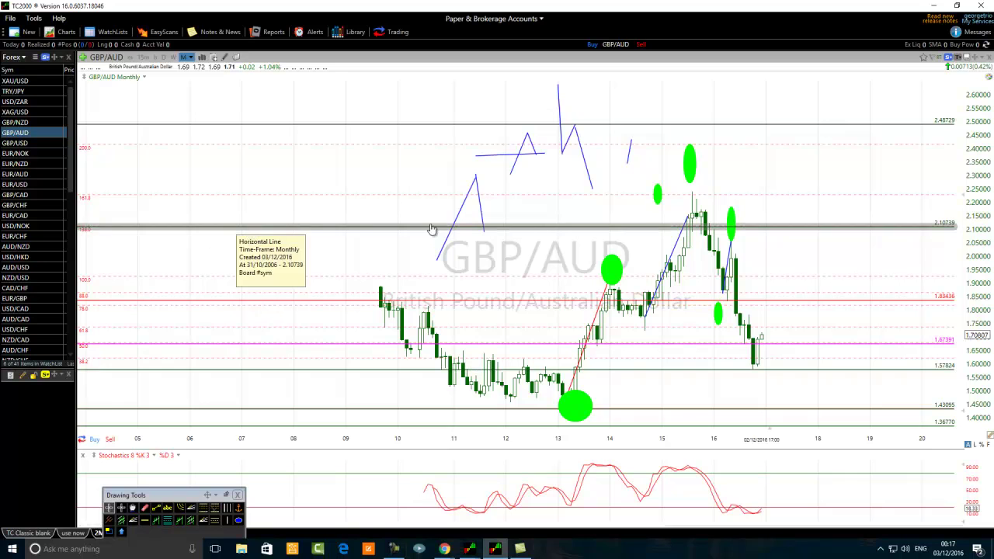
right_click(556, 229)
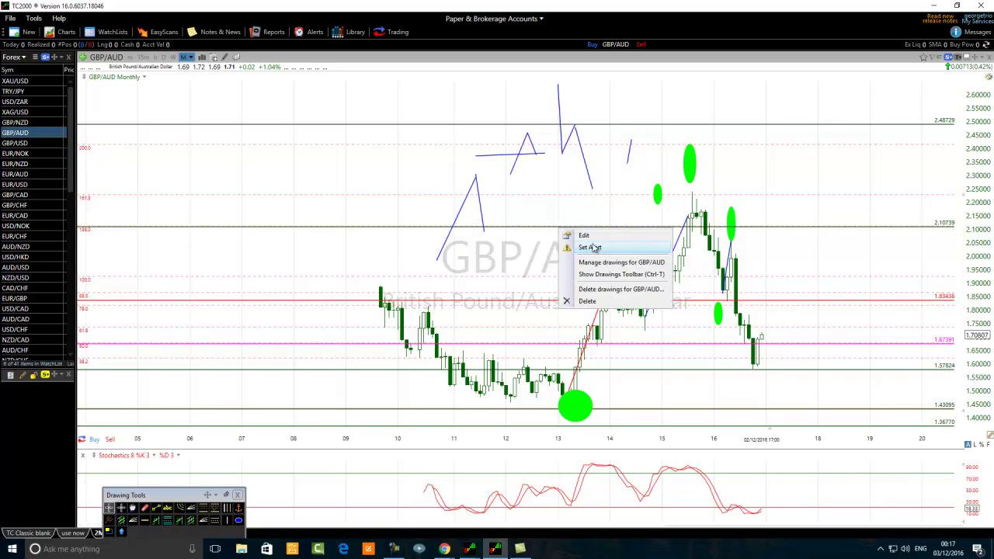
left_click(591, 242)
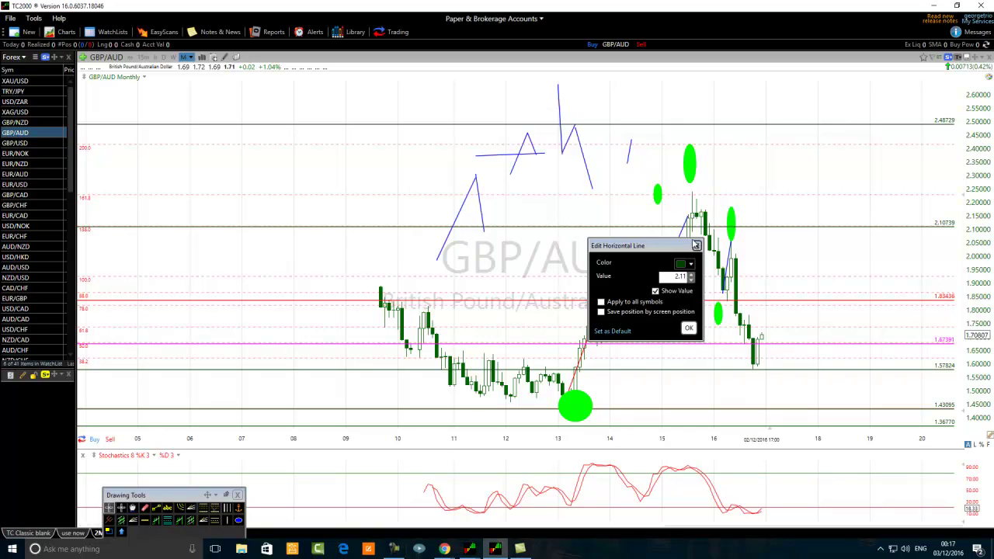
left_click(687, 264)
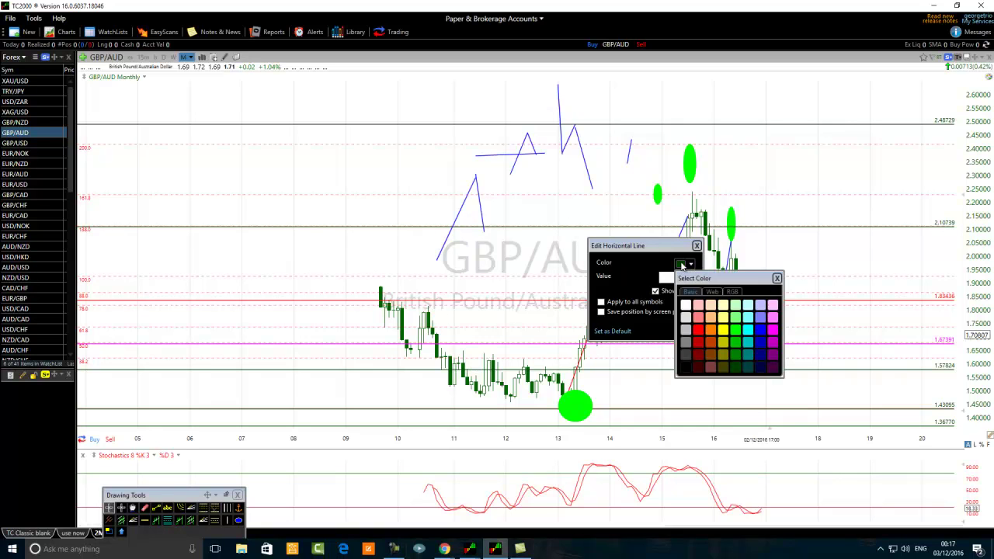
left_click(698, 331)
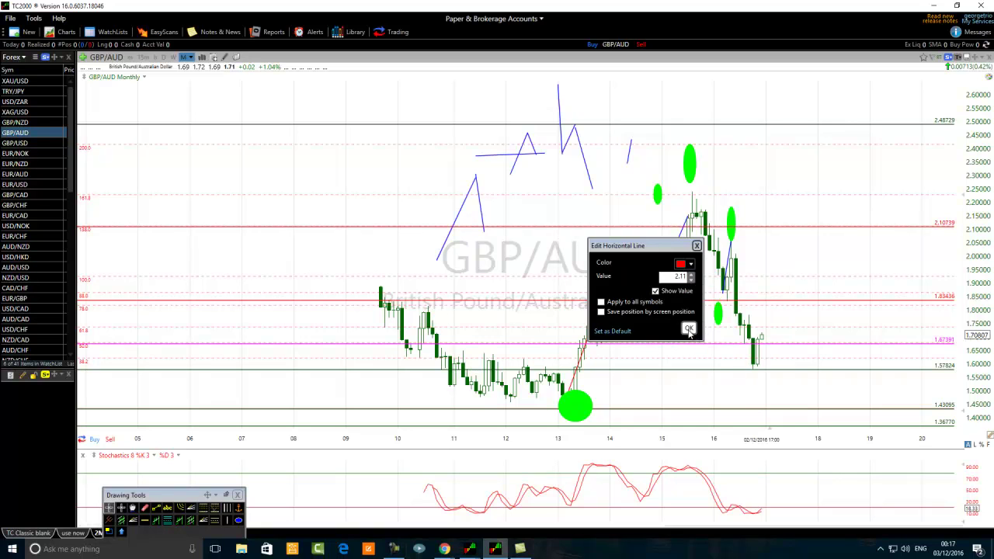
left_click(689, 329)
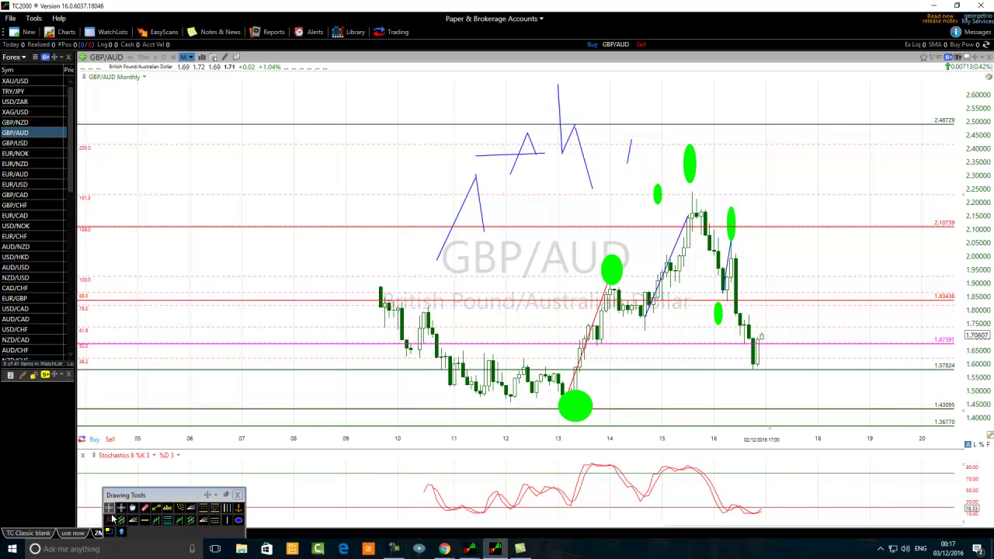
Place a horizontal line on the 161.8 Fibonacci level at about 2.225 and colour it red.
left_click(145, 519)
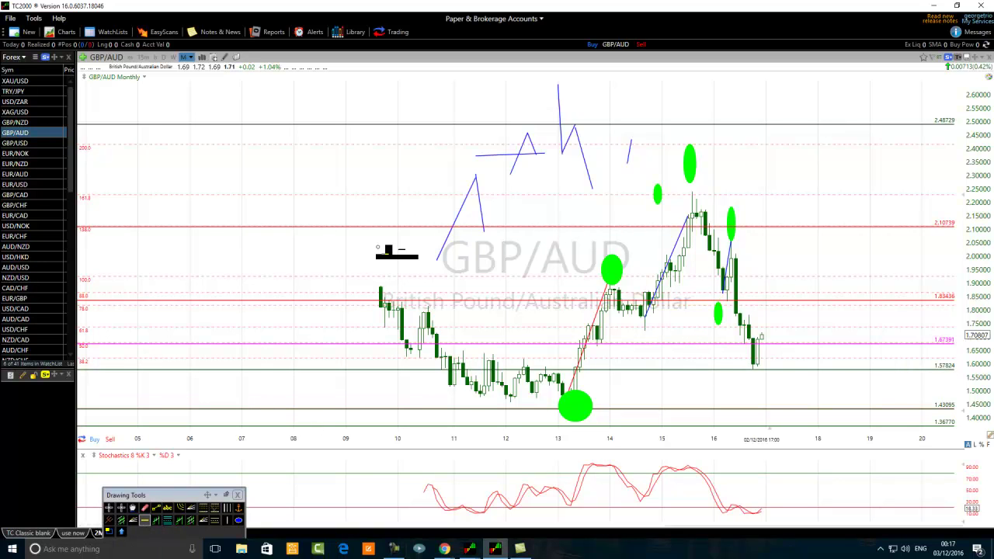
left_click(338, 195)
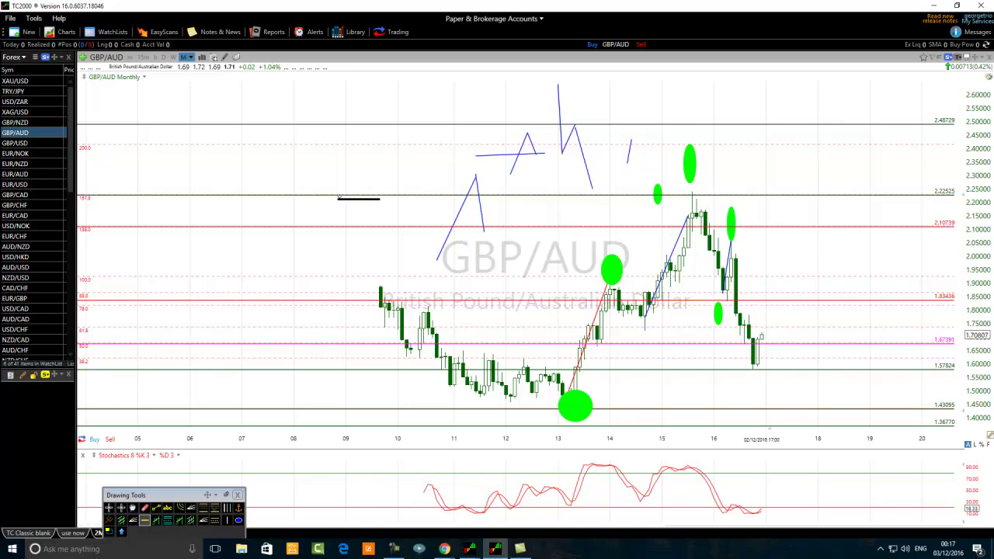
right_click(606, 195)
left_click(573, 197)
right_click(573, 197)
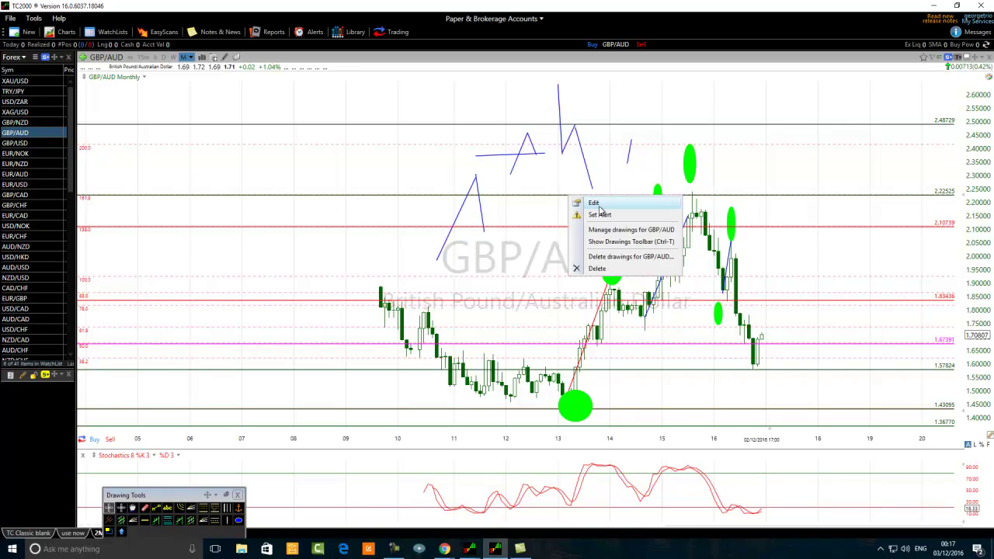
left_click(595, 205)
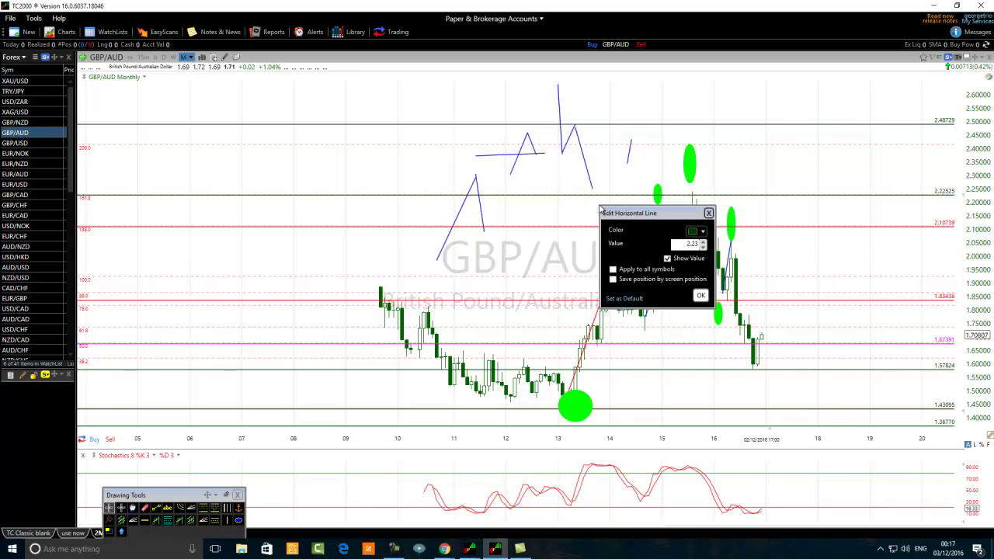
left_click(696, 234)
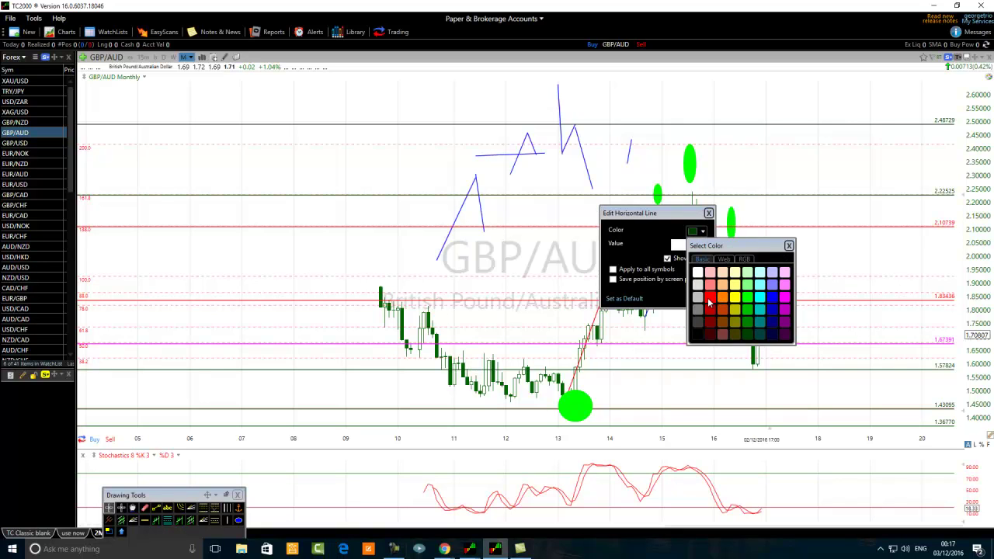
left_click(709, 303)
left_click(705, 298)
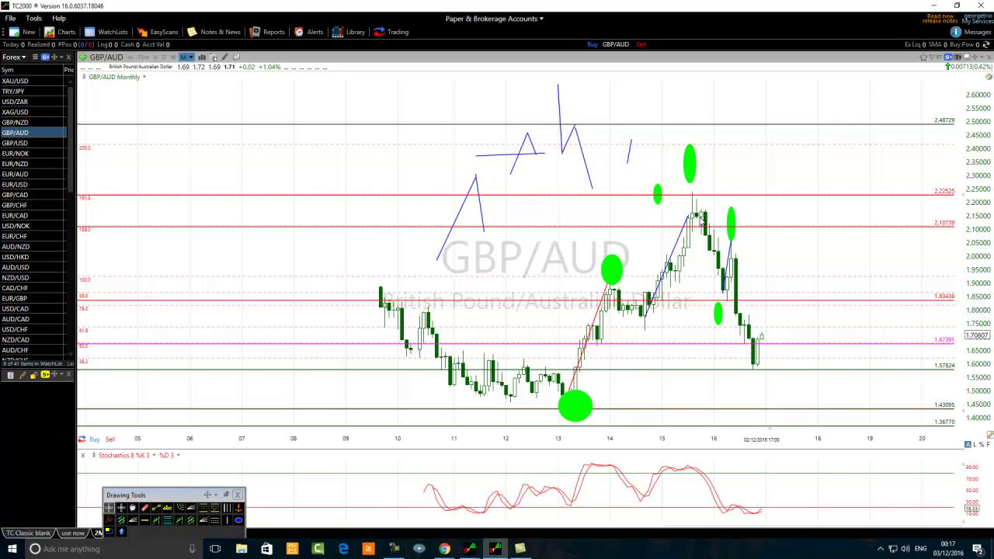
Add a horizontal line at about 2.168, between the two red lines on the 138.0 and 161.8 levels.
left_click(145, 519)
left_click(583, 209)
left_click_drag(562, 212, 560, 211)
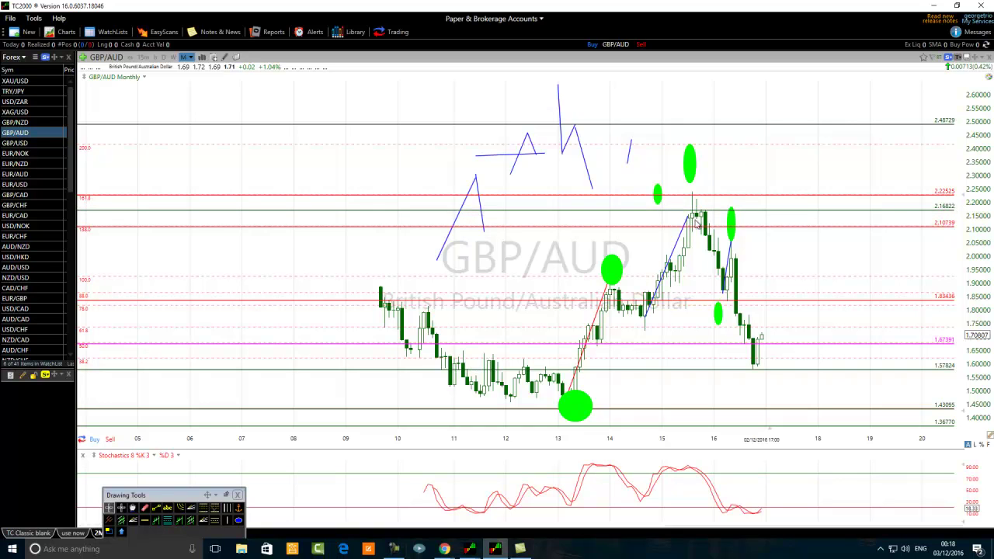
Draw a green ellipse on the Stochastics indicator over the early-2015 overbought peak.
mouse_move(700, 211)
scroll(606, 476, "up", 4)
scroll(471, 481, "up", 2)
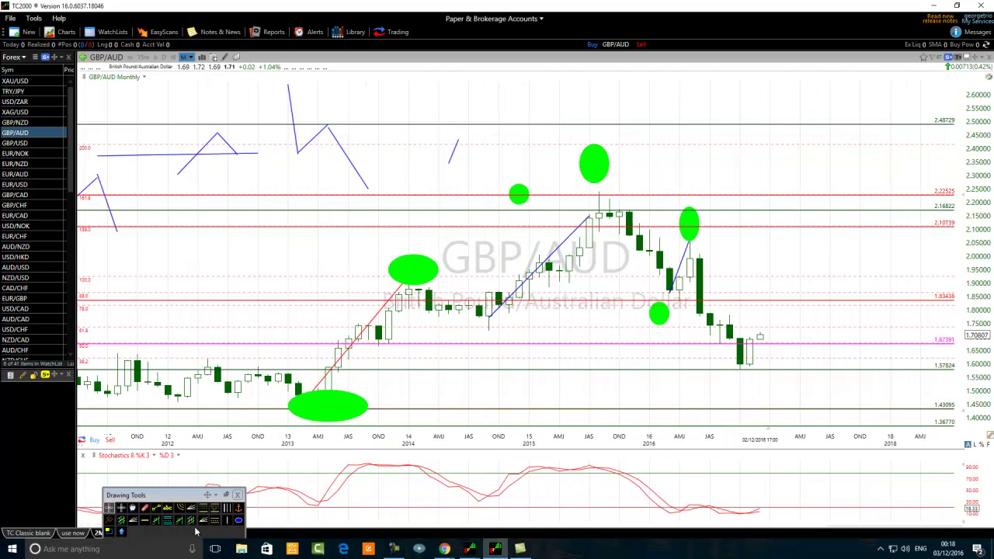
left_click(238, 521)
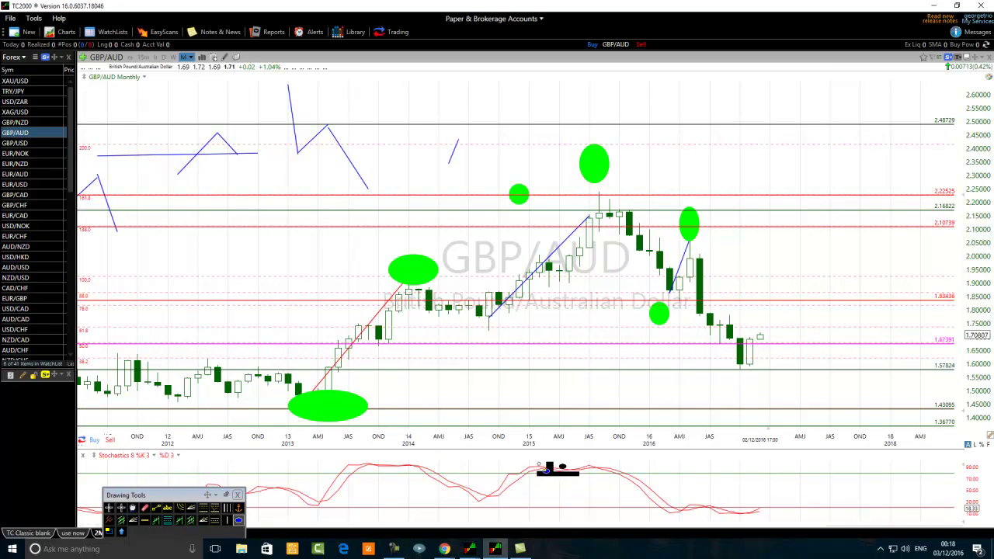
left_click_drag(538, 464, 509, 473)
left_click_drag(578, 481, 538, 479)
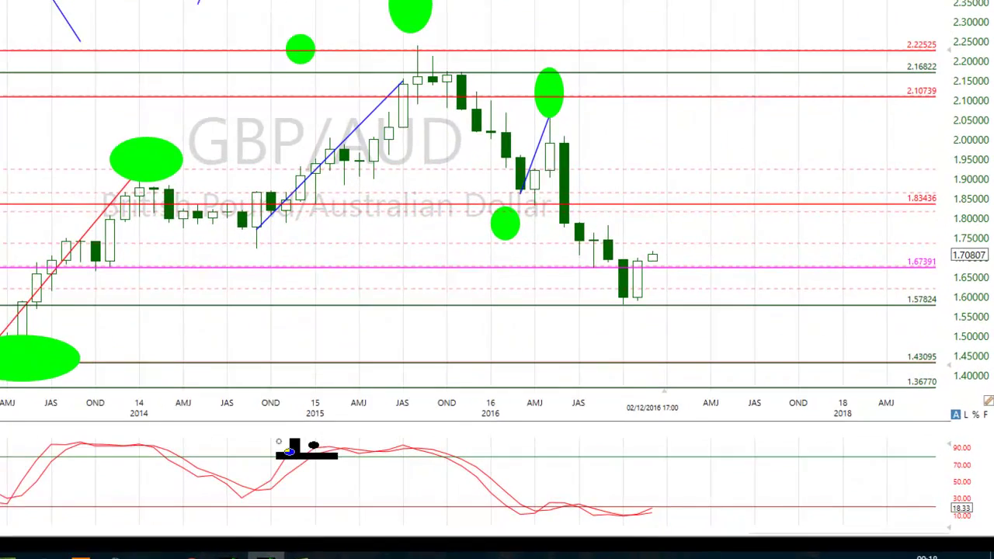
mouse_move(309, 463)
left_mouse_down()
mouse_move(297, 446)
mouse_move(308, 445)
left_mouse_up()
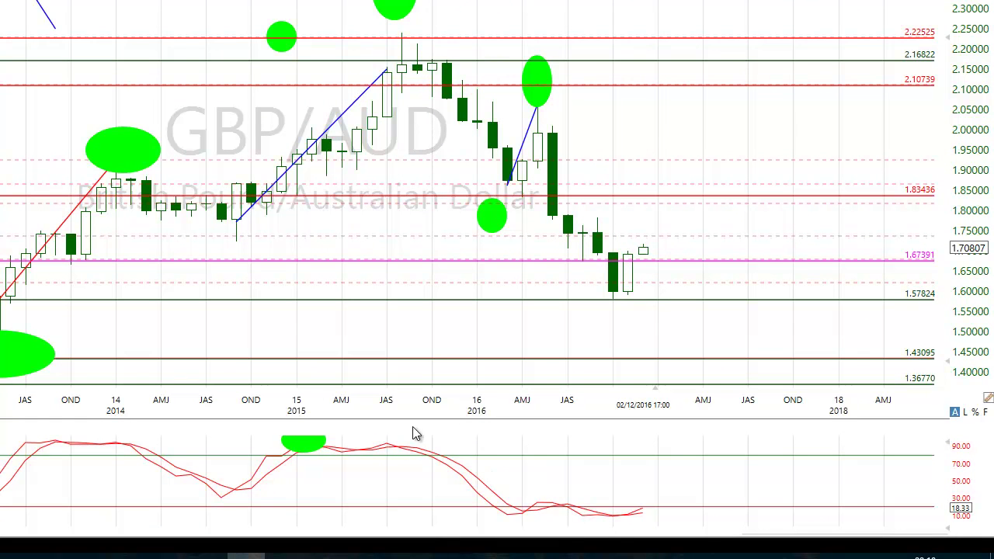
Draw a green ellipse on the Stochastics indicator over the mid-2015 overbought peak.
left_click(403, 447)
left_click_drag(404, 447, 396, 443)
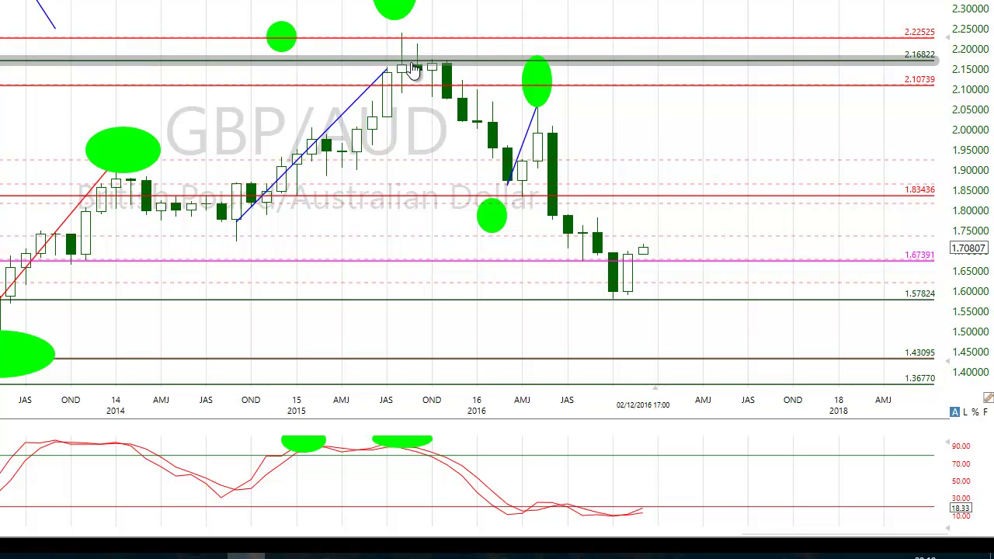
mouse_move(415, 70)
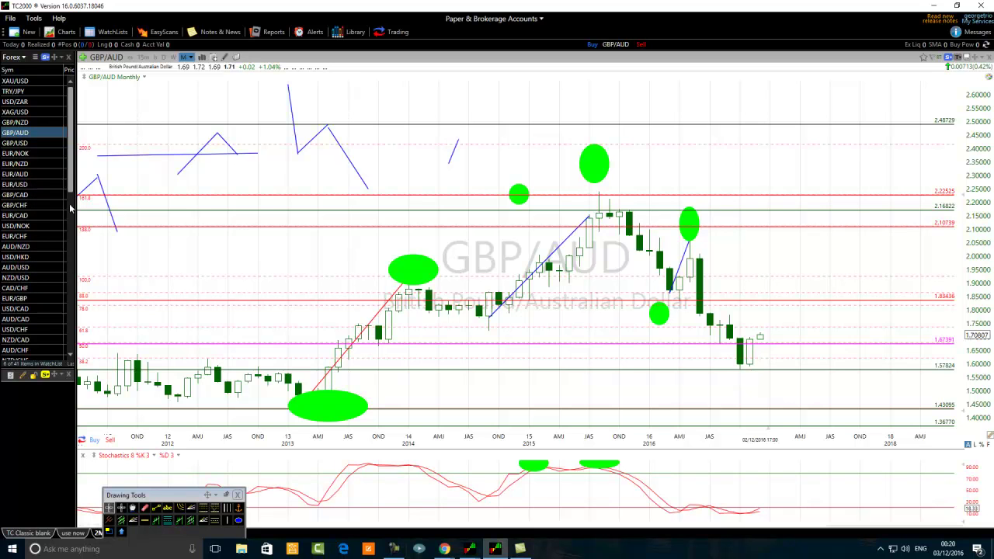
Open the CHF/JPY monthly chart from the Forex watchlist.
scroll(69, 233, "down", 3)
left_click_drag(69, 238, 66, 316)
left_click(16, 290)
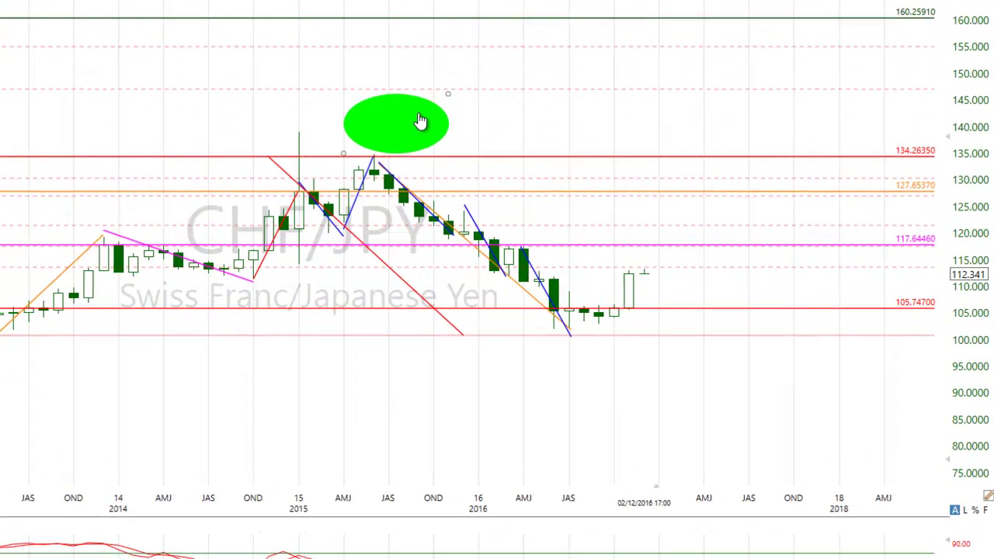
Move the green ellipses on the CHF/JPY chart clear of the price bars, into the empty area above them.
left_click_drag(598, 190, 689, 142)
left_click_drag(537, 59, 540, 58)
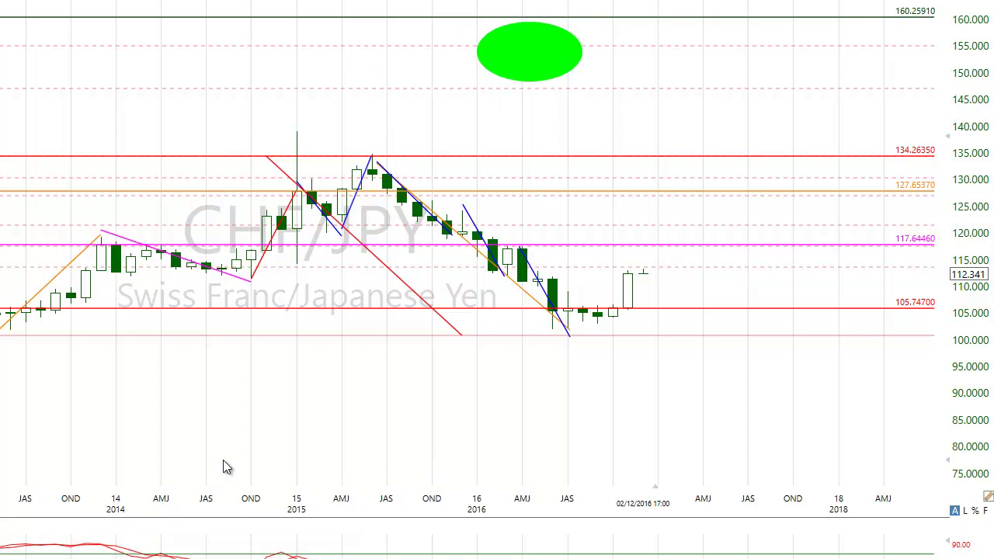
left_click_drag(84, 219, 354, 65)
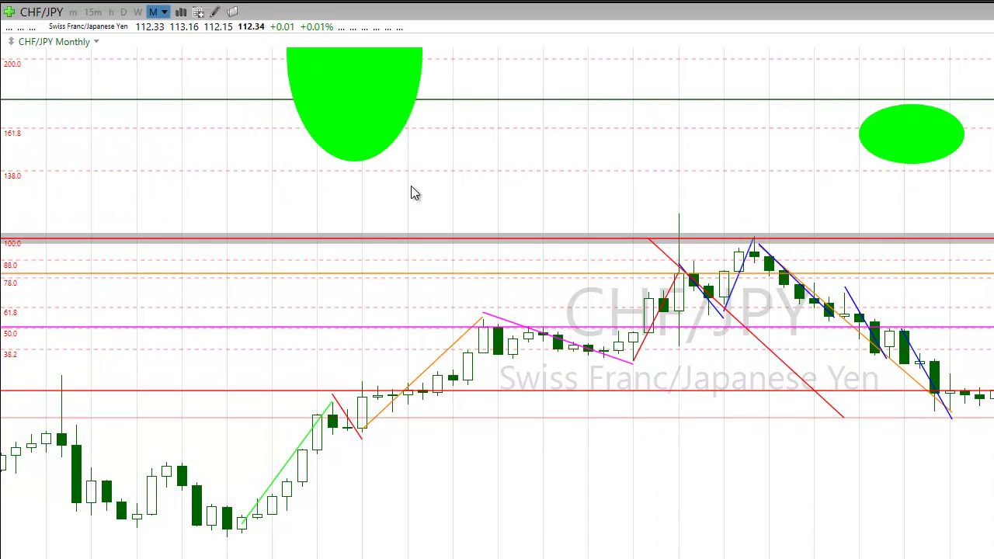
Erase the red trend line and old Fibonacci levels, then draw a blue trend line from the late-2014 low to the early-2015 high.
left_click(686, 275)
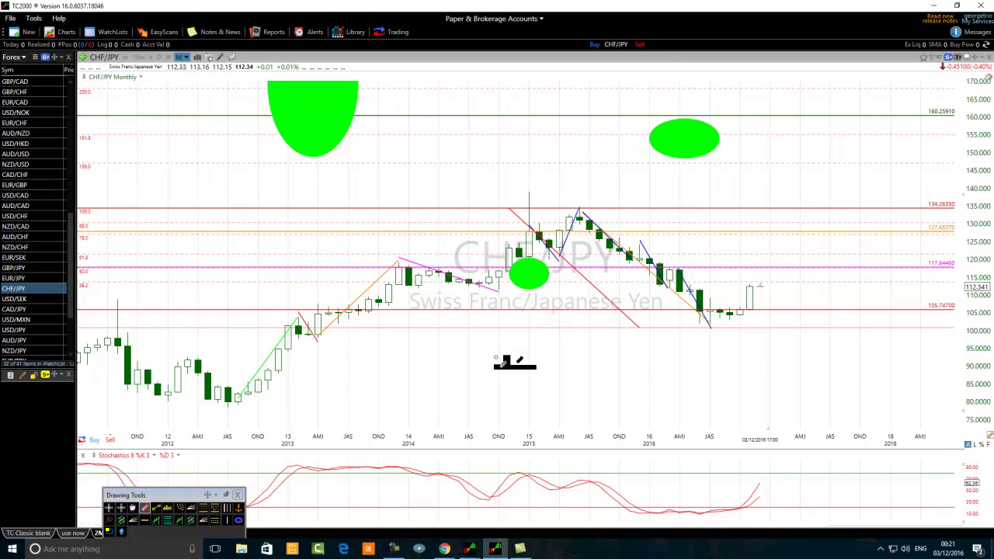
left_click(593, 287)
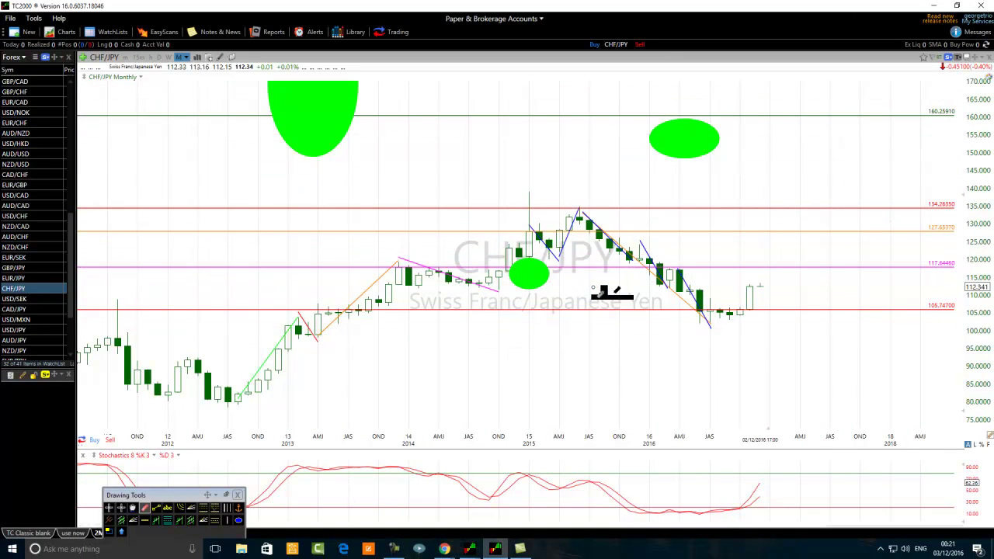
left_click(161, 514)
left_click_drag(496, 292, 529, 241)
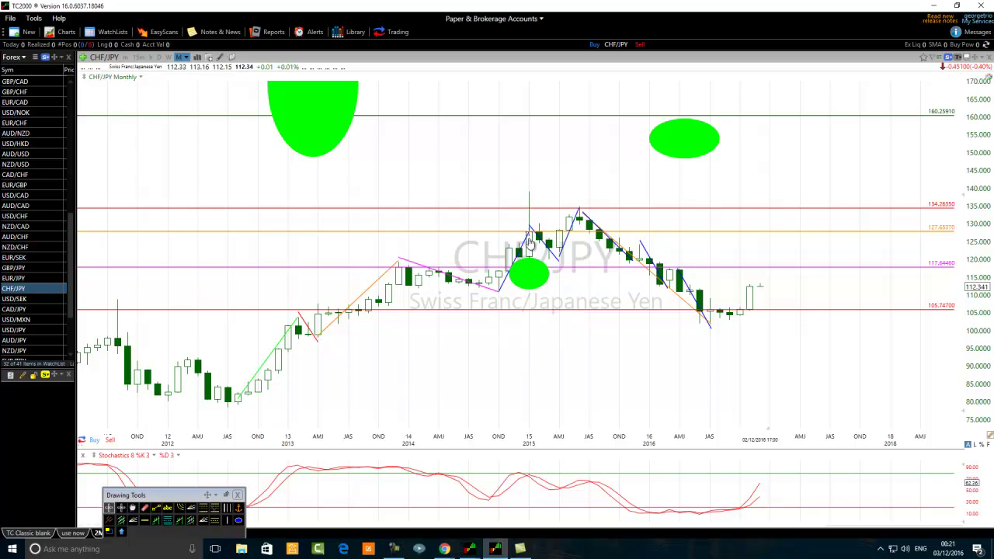
Draw Fibonacci levels between the late-2013 high and the mid-2013 low.
left_click(203, 509)
left_click_drag(399, 257, 319, 342)
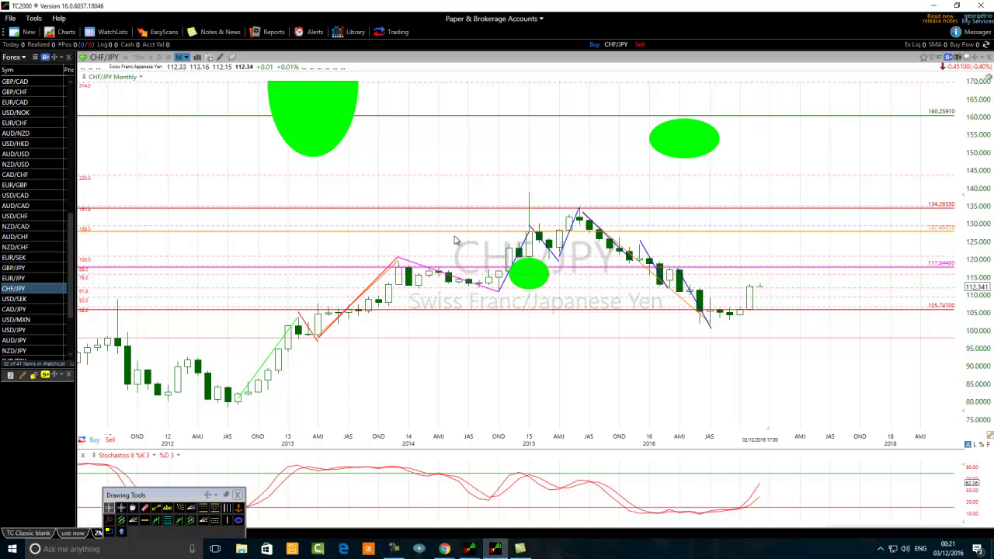
Place a horizontal line on the 138.0 Fibonacci level at about 129.16 and colour it red.
left_click(144, 523)
left_click(426, 225)
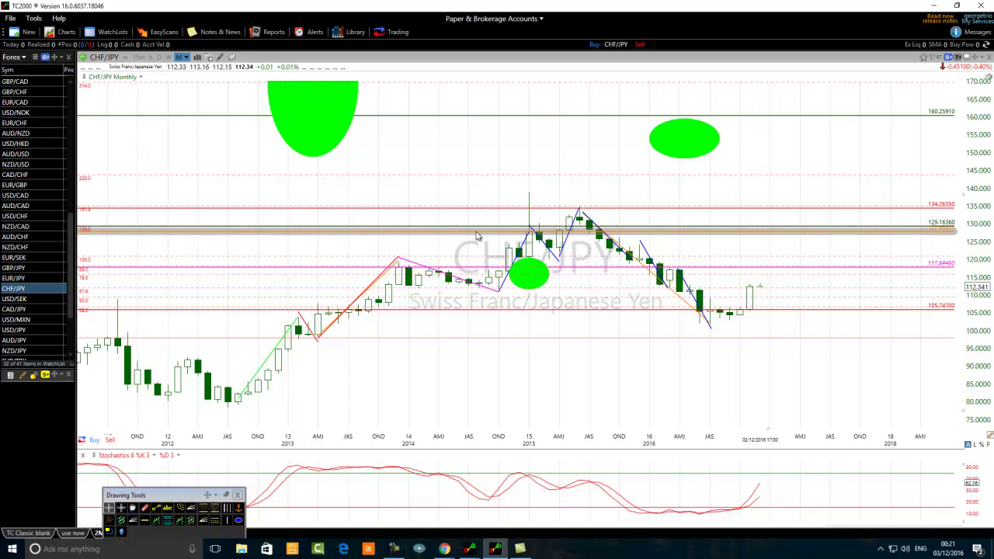
right_click(486, 227)
left_click(510, 236)
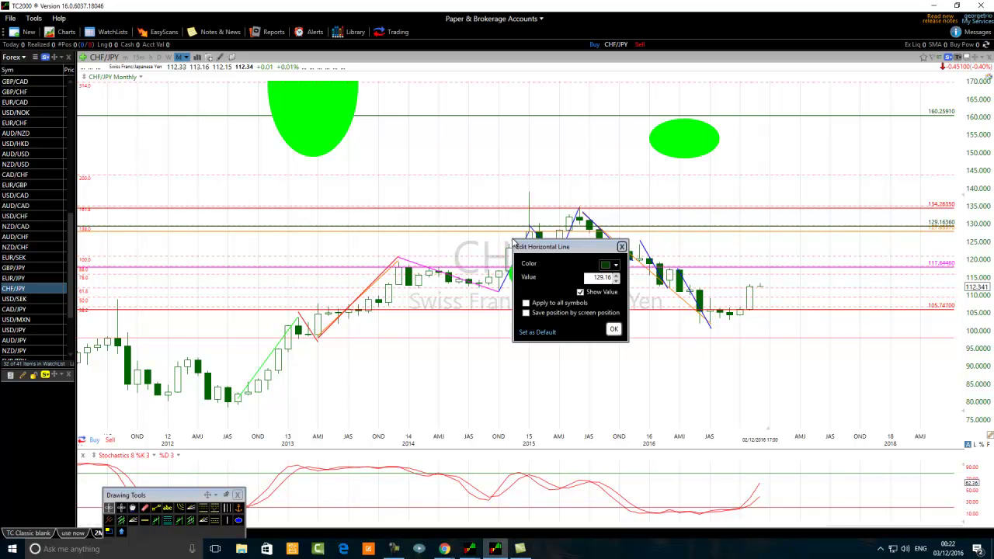
left_click(613, 266)
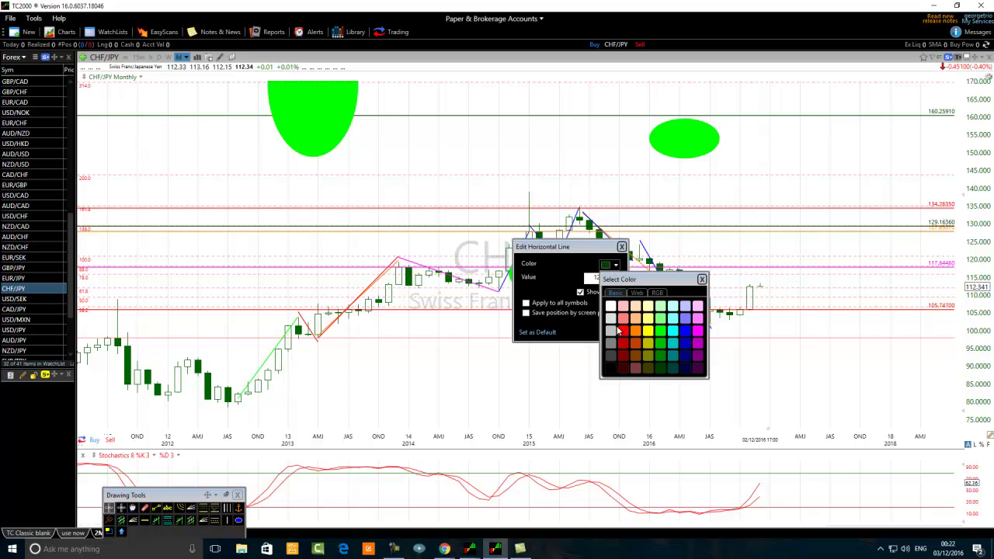
left_click(623, 332)
left_click(613, 329)
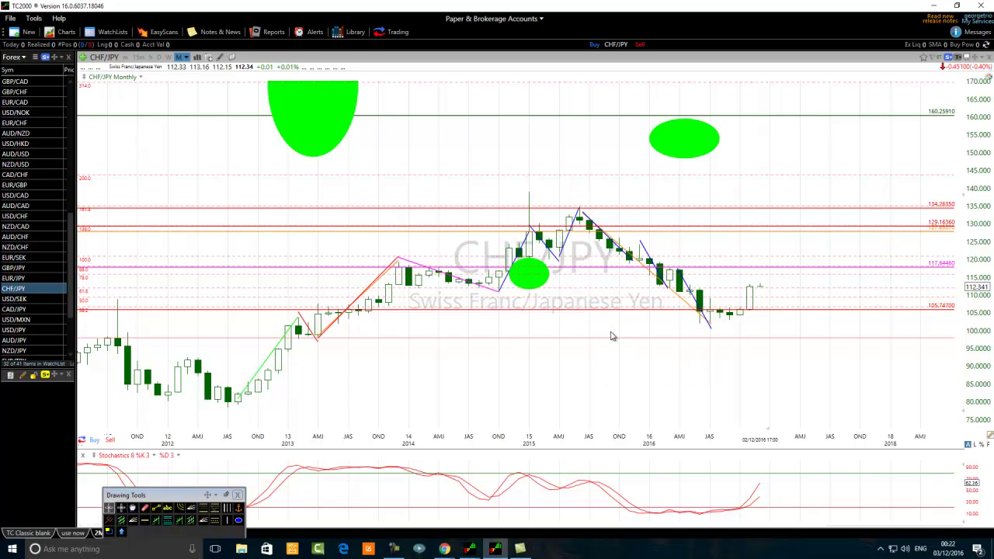
Move the upper red line onto the 161.8 level at about 135.04 and add a horizontal line at about 131.61 below it.
left_click_drag(225, 208, 231, 211)
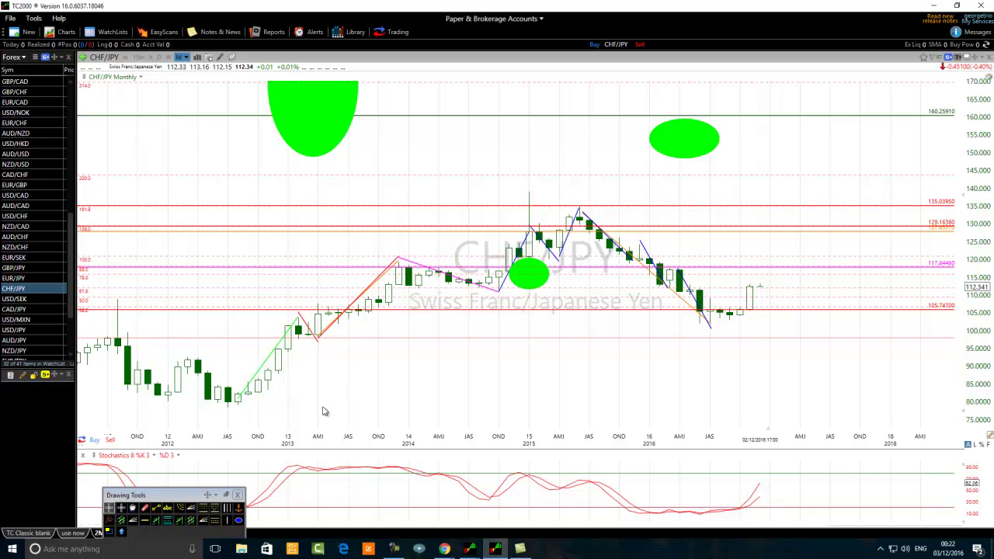
left_click(144, 520)
left_click_drag(259, 271, 261, 212)
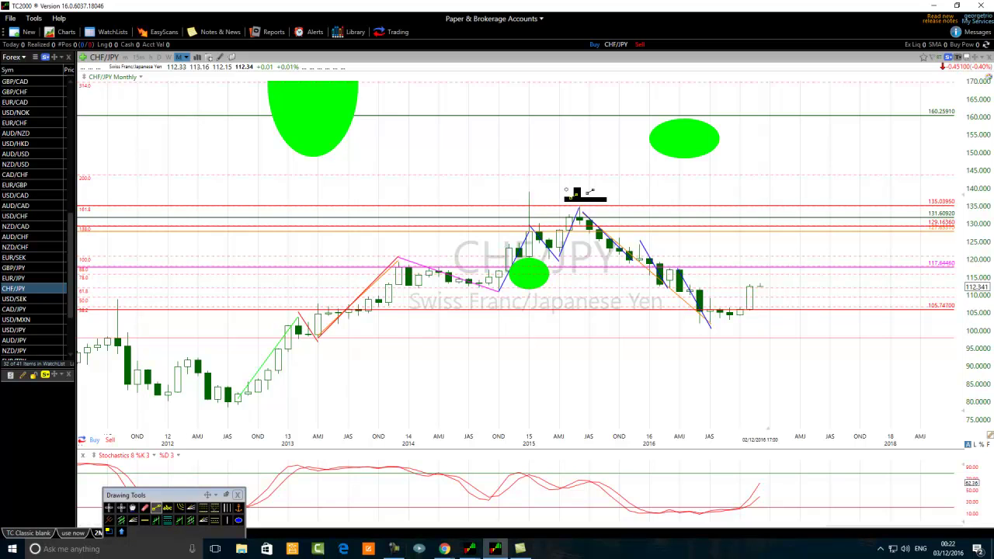
Draw a descending blue trend line along the highs from the mid-2015 peak to beyond the latest bar, adjusting both endpoints.
mouse_move(567, 190)
left_mouse_down()
mouse_move(716, 326)
mouse_move(777, 341)
mouse_move(768, 346)
left_mouse_up()
left_click_drag(569, 191, 562, 197)
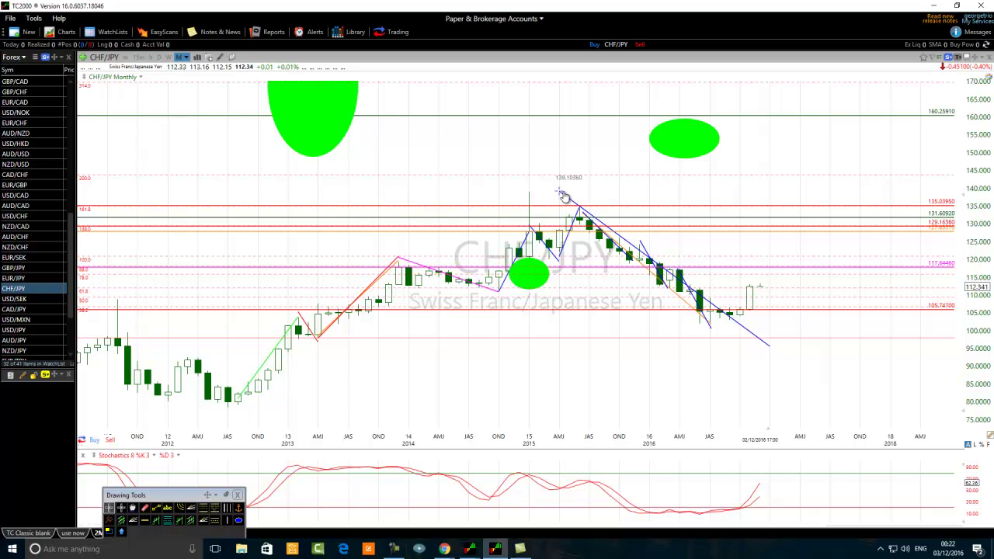
left_click_drag(770, 348, 781, 342)
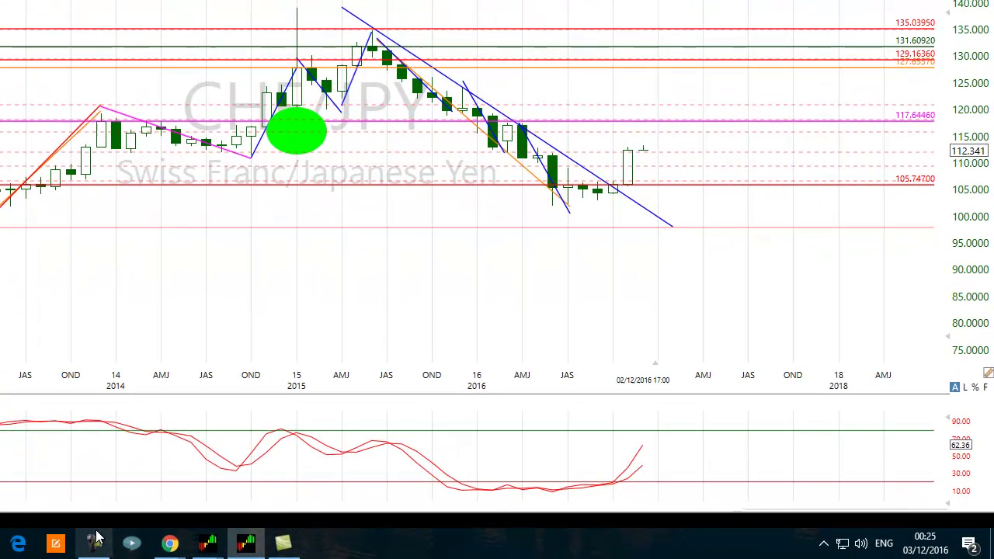
left_click(94, 541)
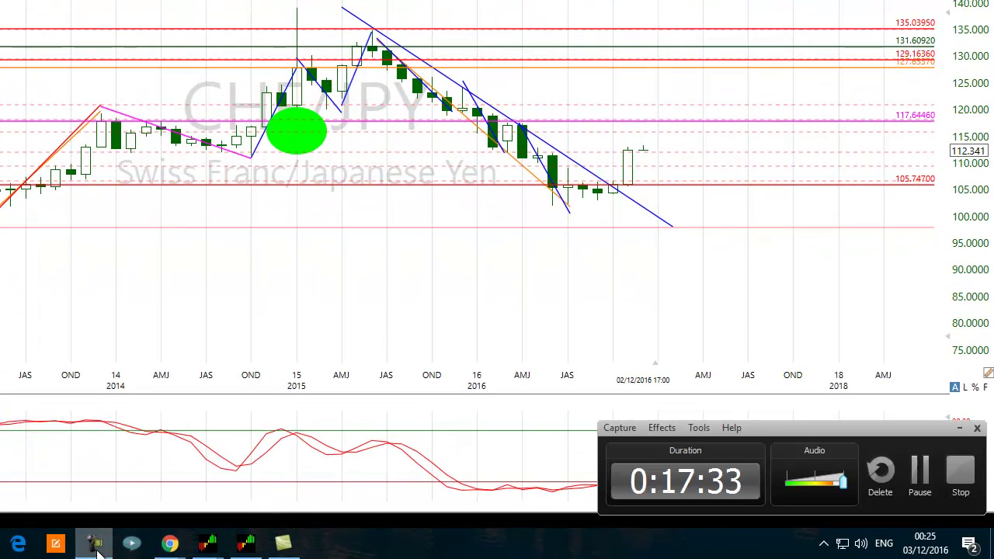